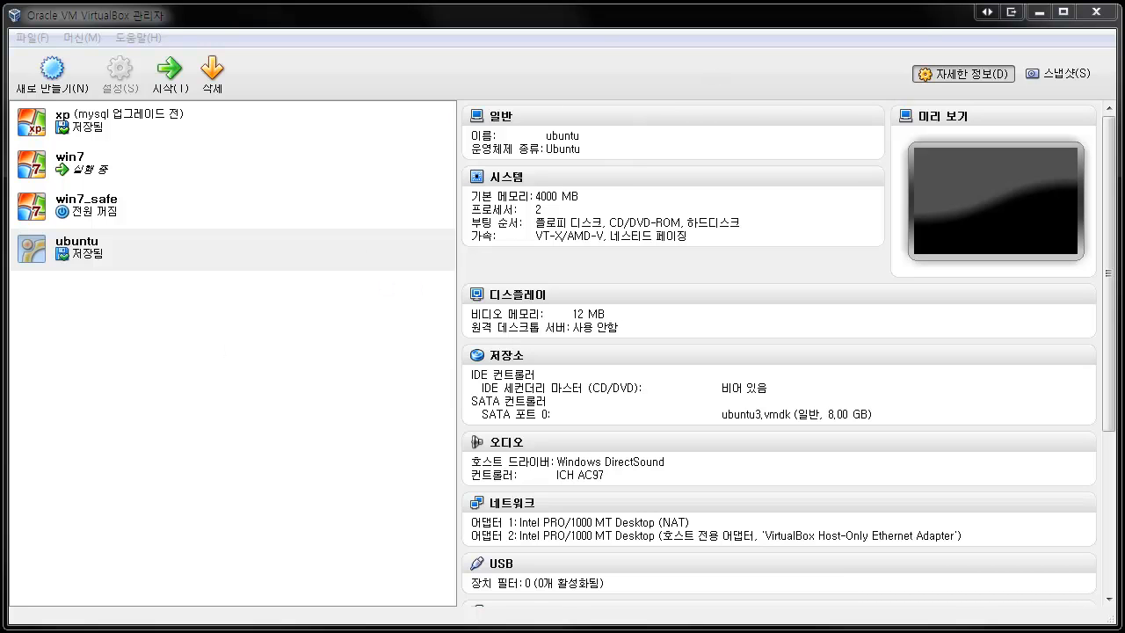
Switch to the File Explorer window of D:\tmp and examine the type and size of the Windows 7 ISO file.
key(alt+Tab)
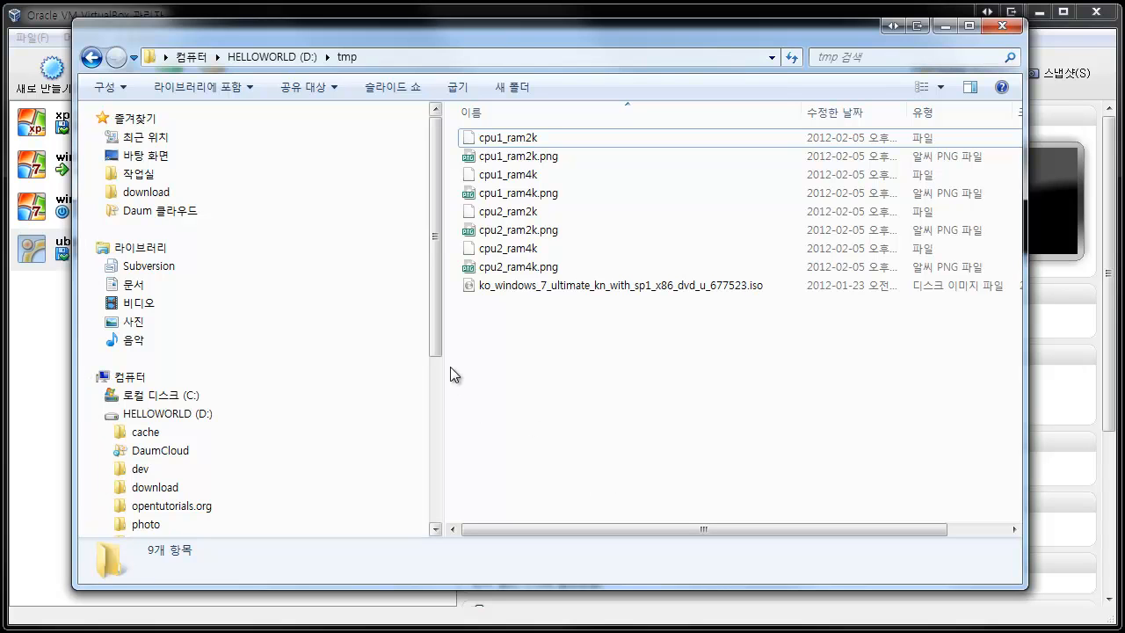
drag(444, 366, 289, 372)
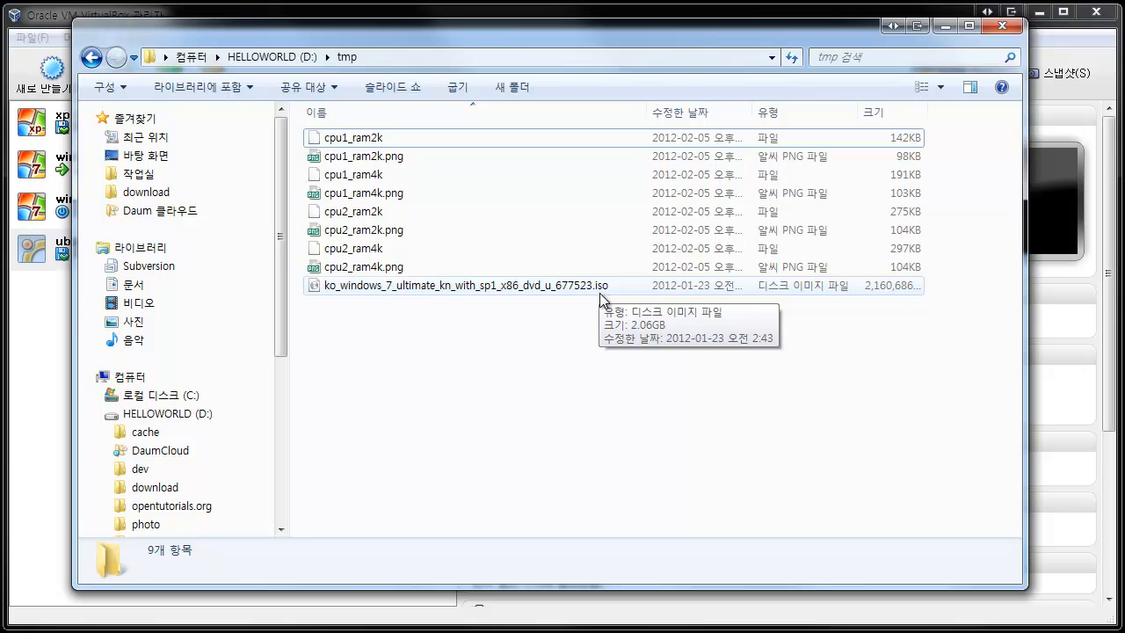
click(536, 285)
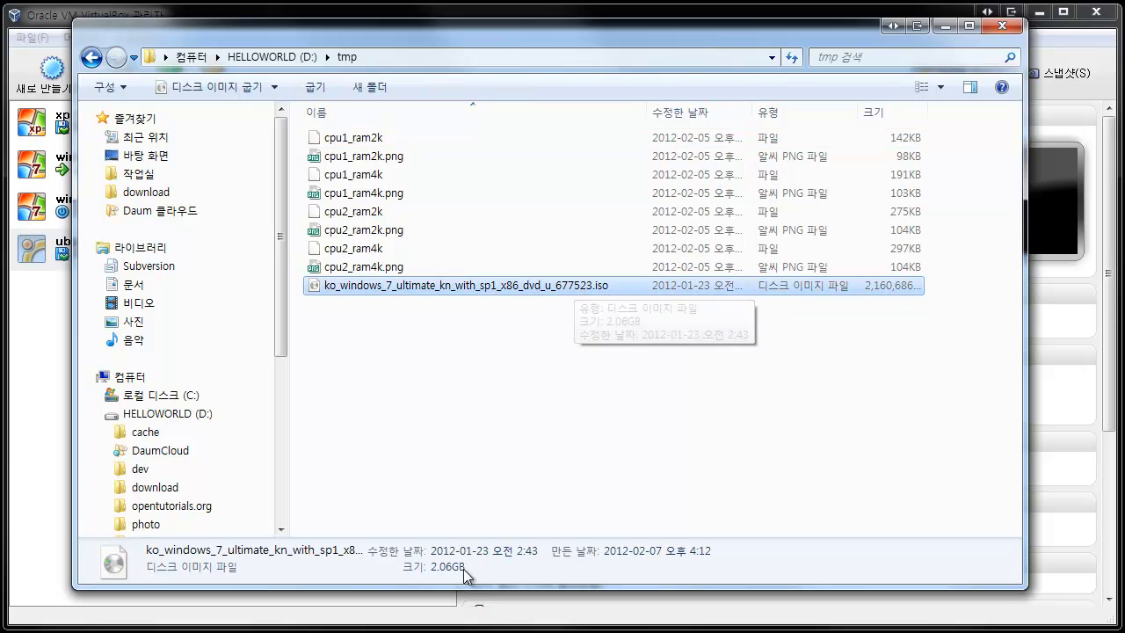
click(535, 433)
click(414, 289)
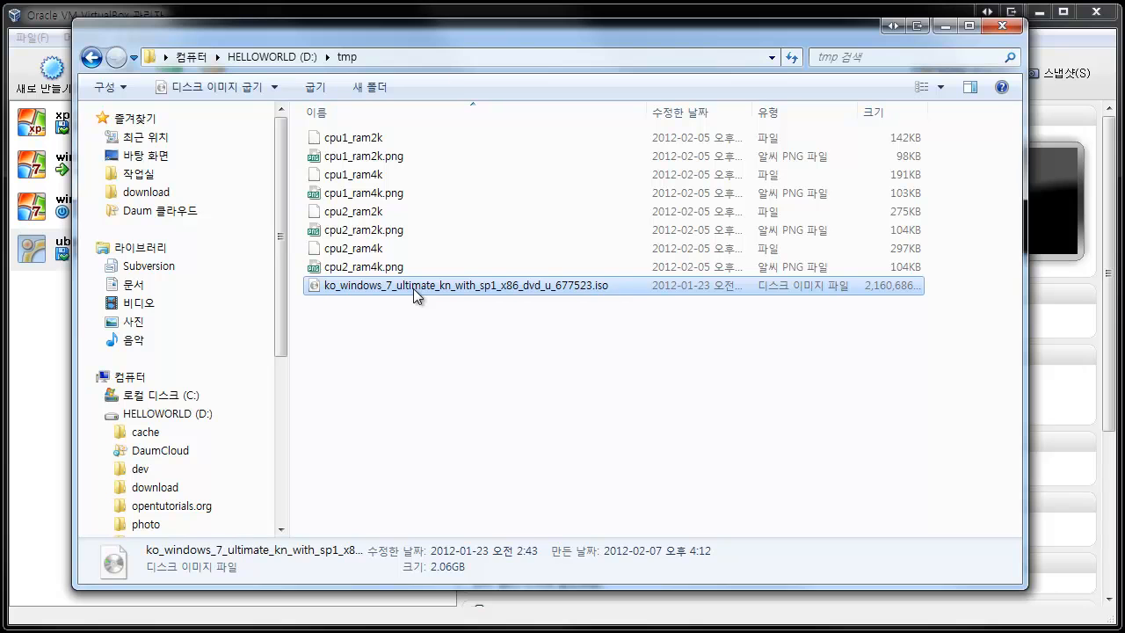
click(457, 369)
click(452, 291)
click(431, 323)
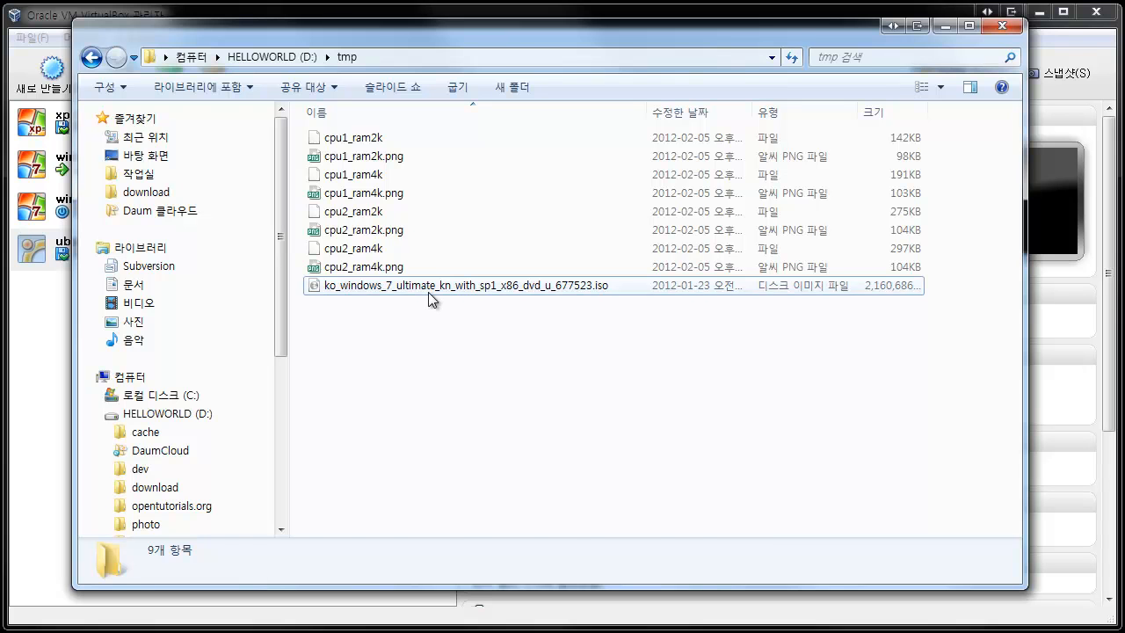
click(428, 293)
click(429, 316)
Switch back to VirtualBox Manager and start creating a new virtual machine named win7_show.
click(68, 390)
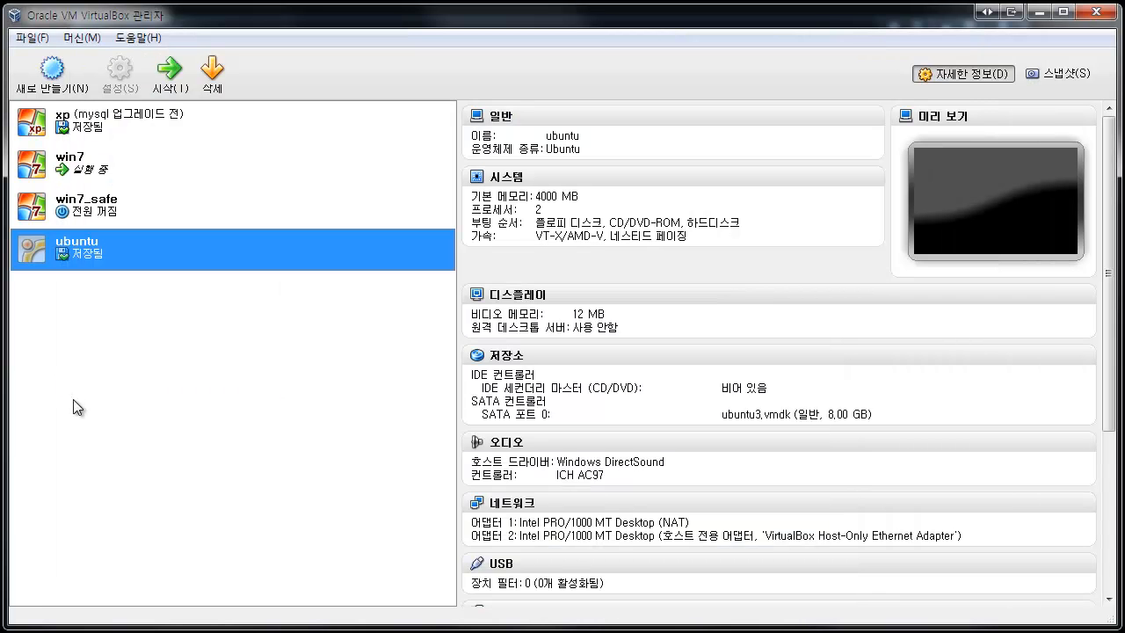
click(68, 84)
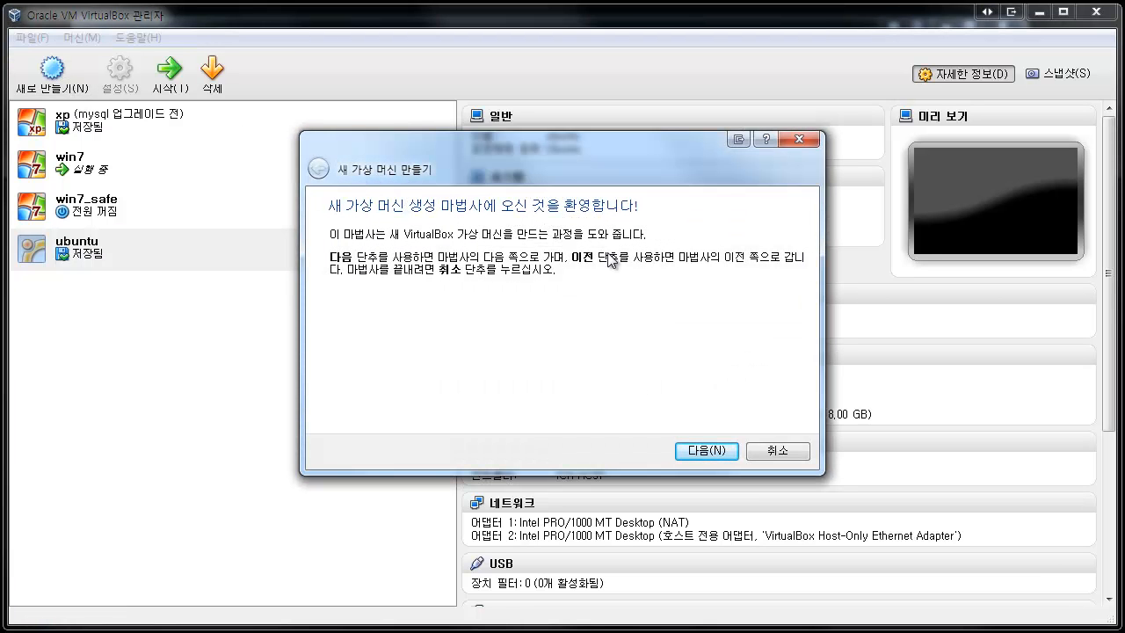
click(706, 450)
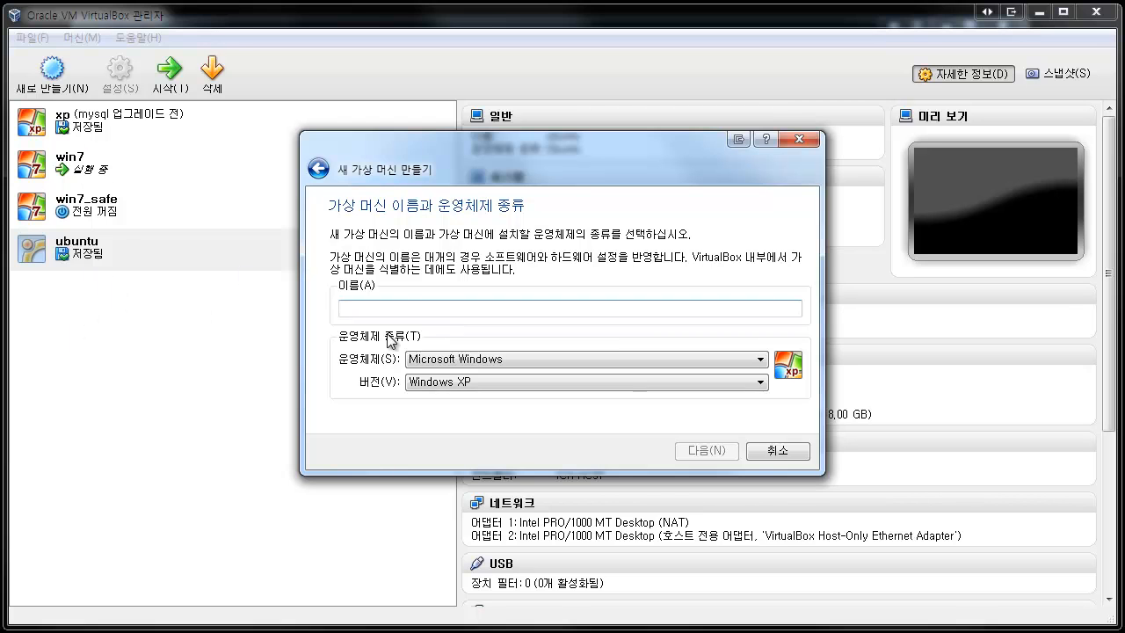
text(win7)
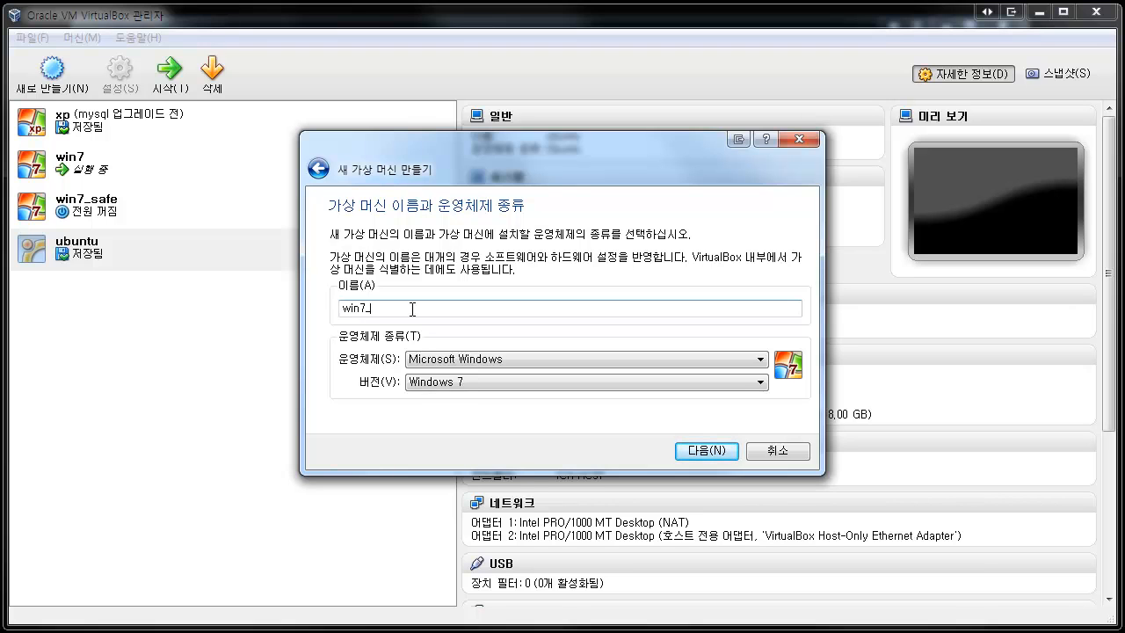
text(_show)
Choose Microsoft Windows as the operating system and Windows 7 as the version, and continue to the memory settings.
click(445, 364)
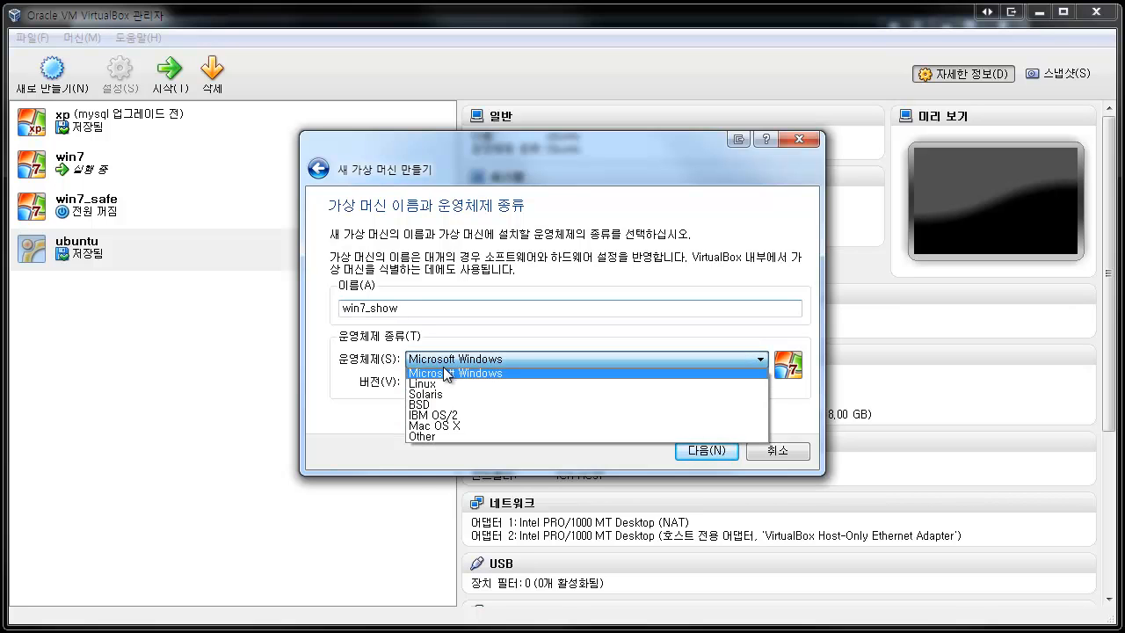
click(523, 342)
click(524, 359)
click(519, 372)
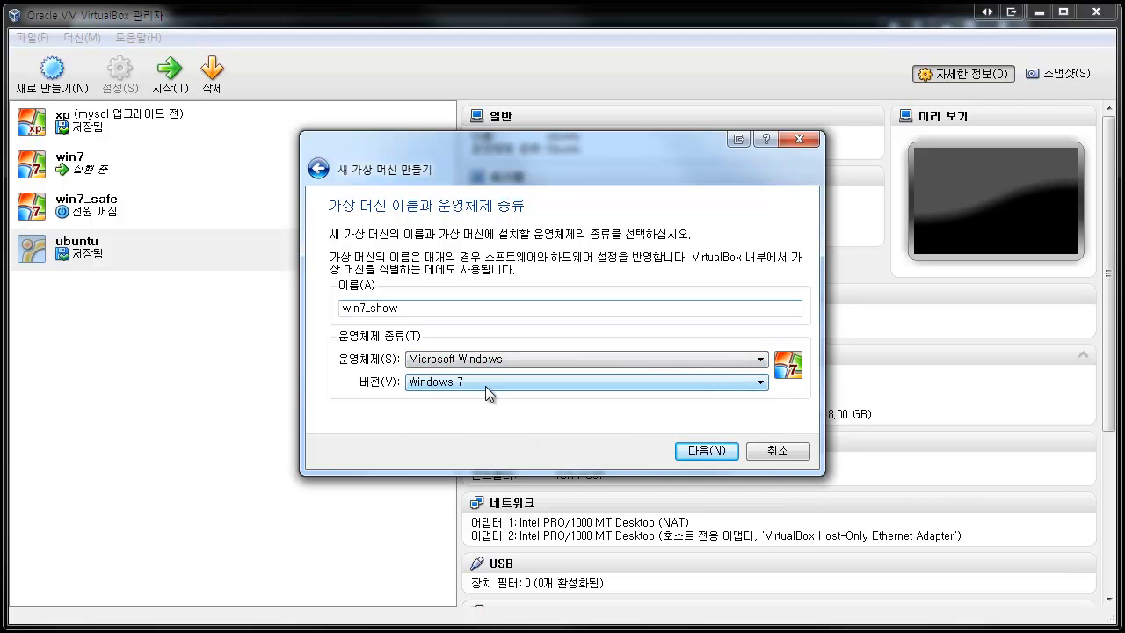
click(485, 385)
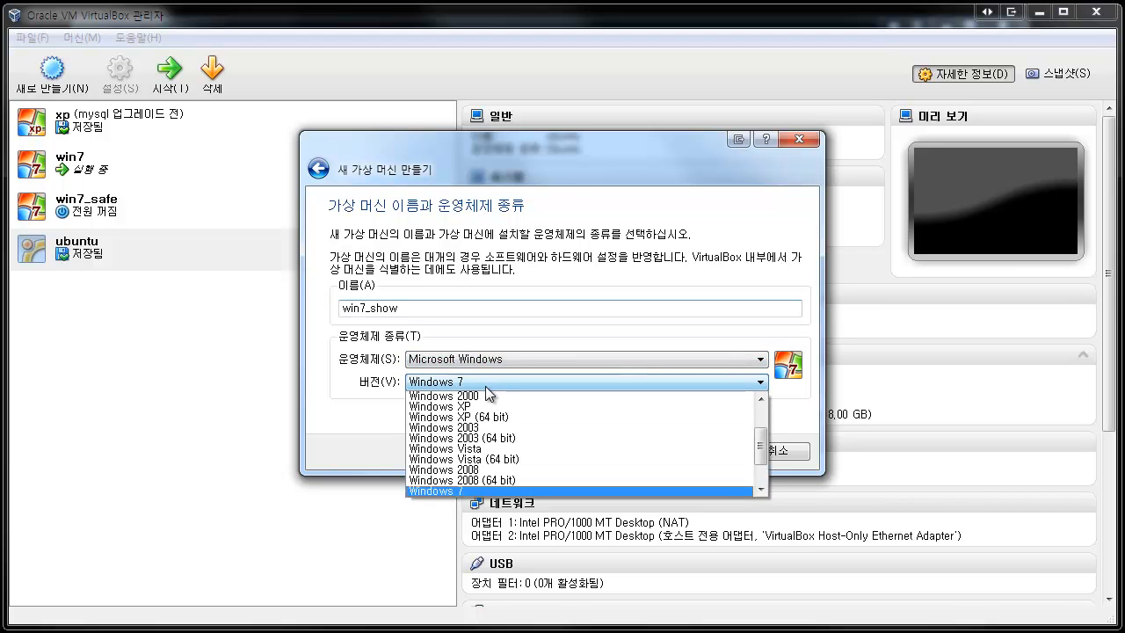
click(490, 491)
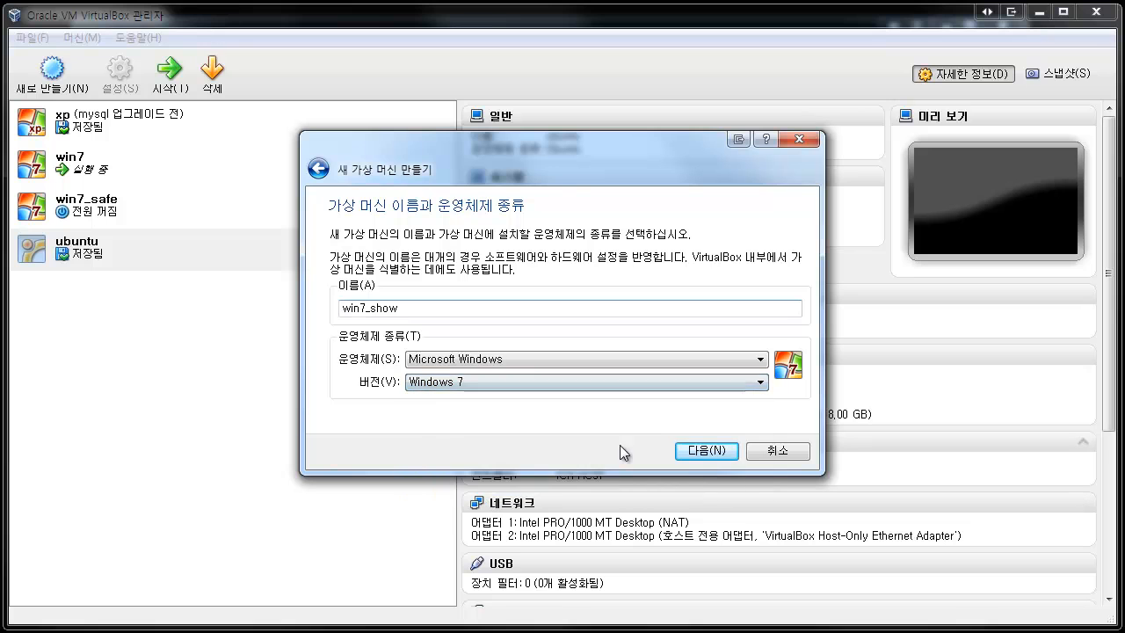
click(703, 452)
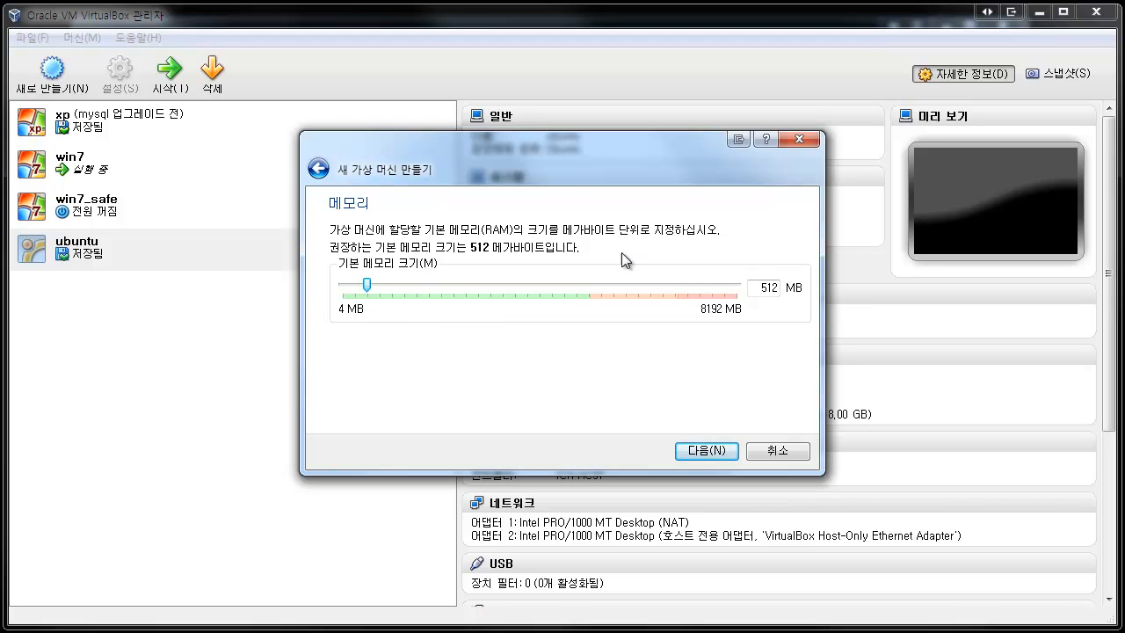
Set the virtual machine's base memory to 1024 MB and continue to the hard disk settings.
double_click(761, 287)
click(369, 283)
drag(387, 283, 392, 285)
double_click(763, 287)
click(712, 452)
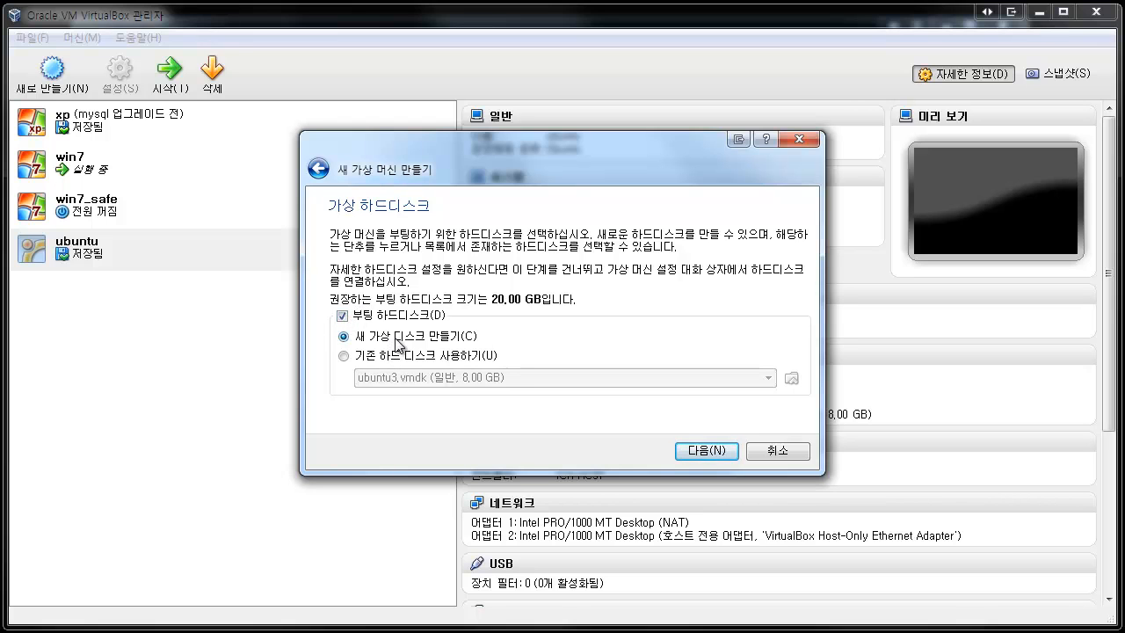
Choose to create a new virtual boot disk and select VMDK as its file format.
click(700, 450)
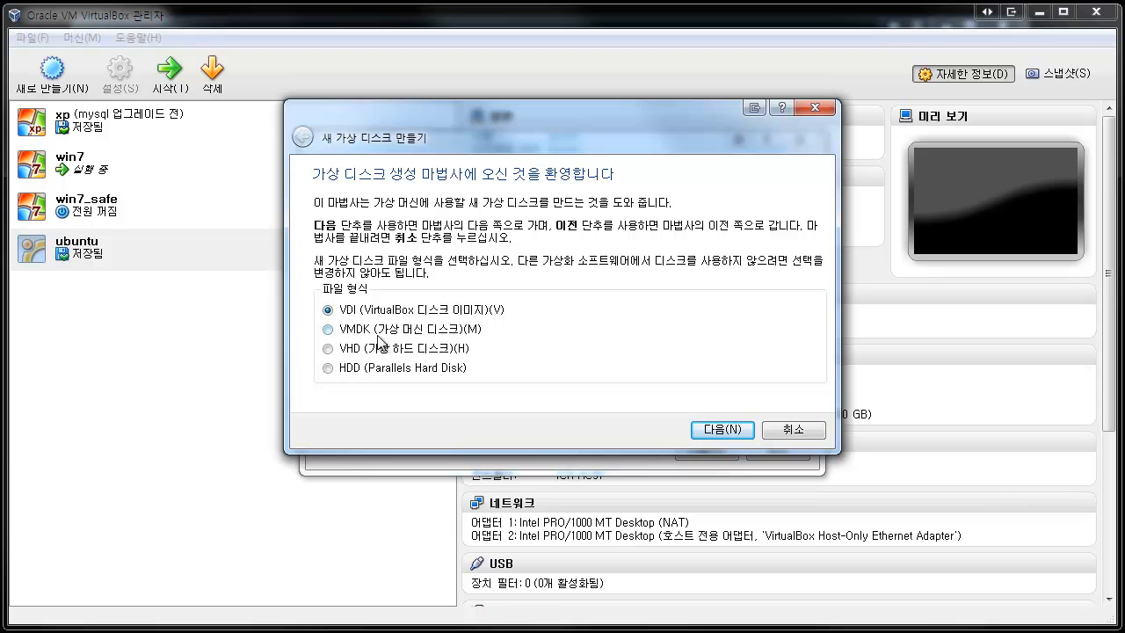
click(327, 331)
click(709, 431)
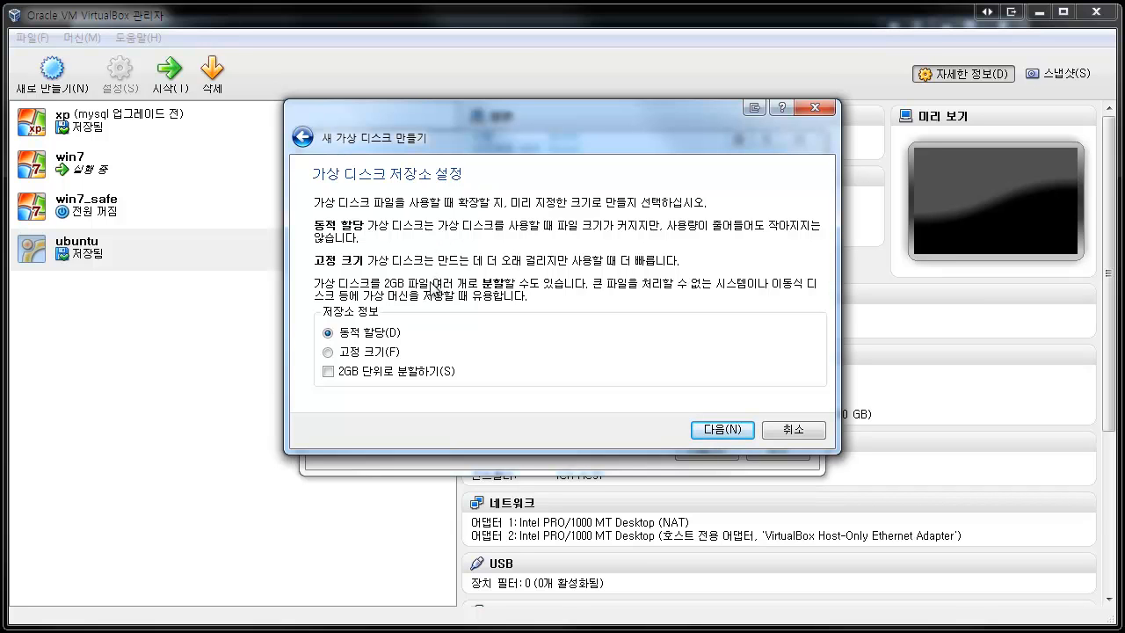
Compare the fixed size and dynamic allocation options, and keep dynamic allocation for the virtual disk's storage.
click(374, 353)
click(373, 334)
click(373, 352)
click(374, 339)
click(372, 352)
click(371, 333)
click(735, 434)
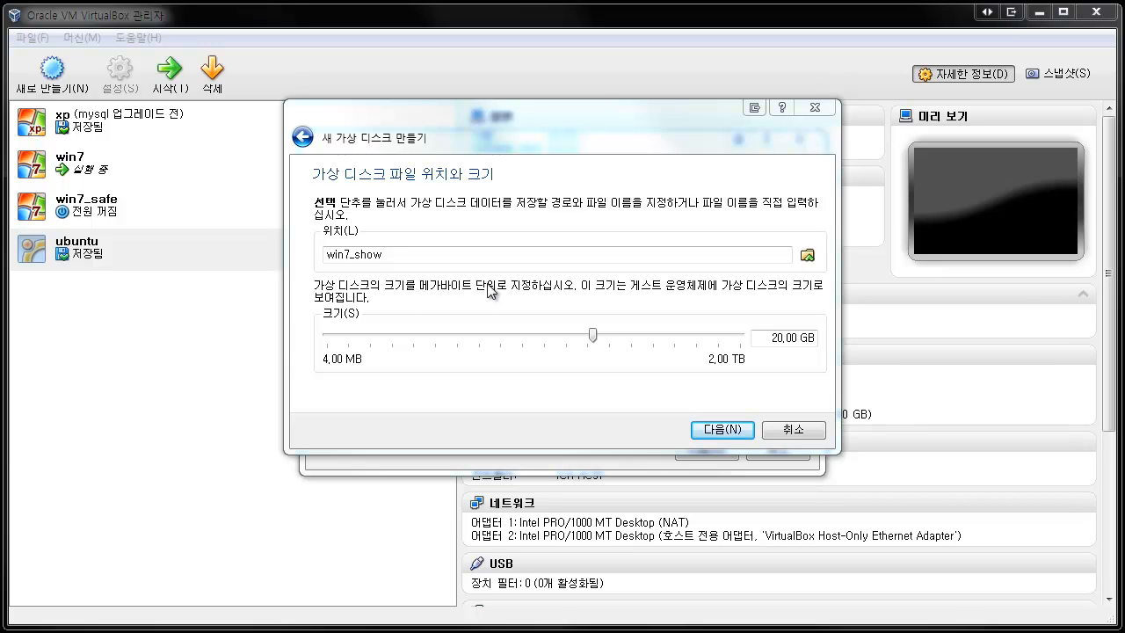
Set the win7_show disk size to 20.63 GB and finish creating the disk and the virtual machine.
mouse_move(595, 341)
mouse_down()
mouse_move(494, 341)
mouse_move(616, 341)
mouse_move(570, 341)
mouse_move(596, 342)
mouse_up()
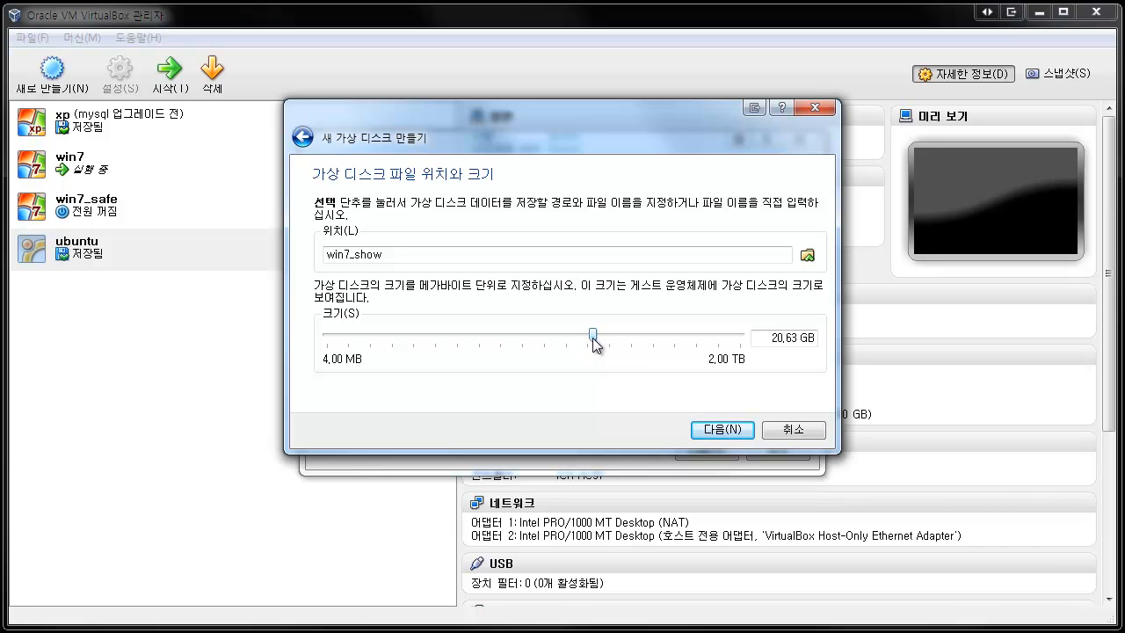
click(734, 431)
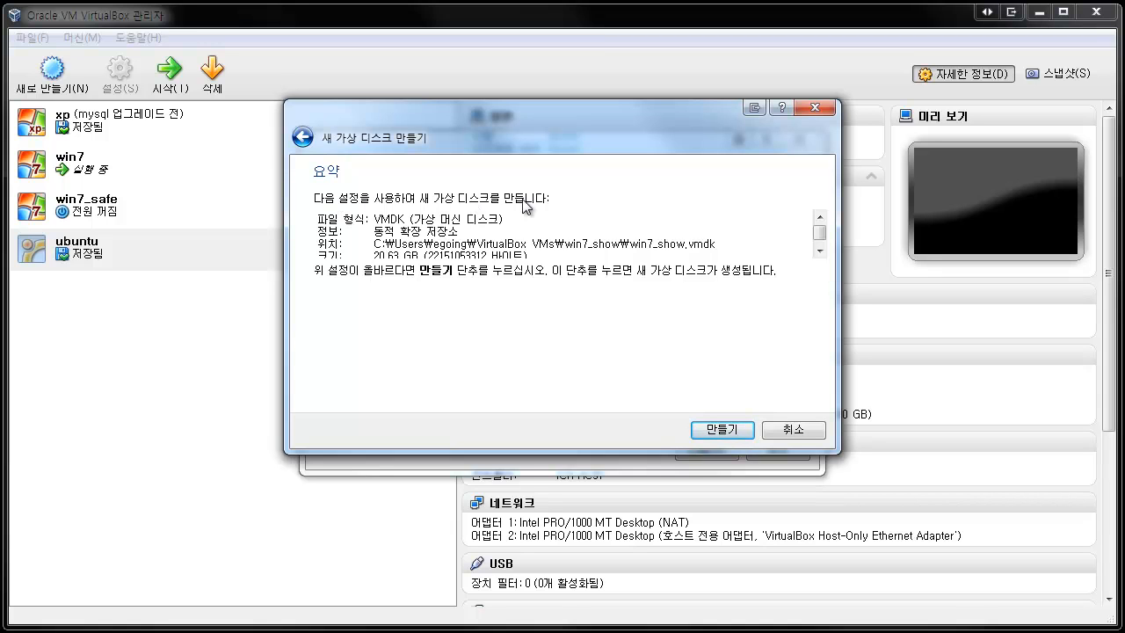
click(735, 431)
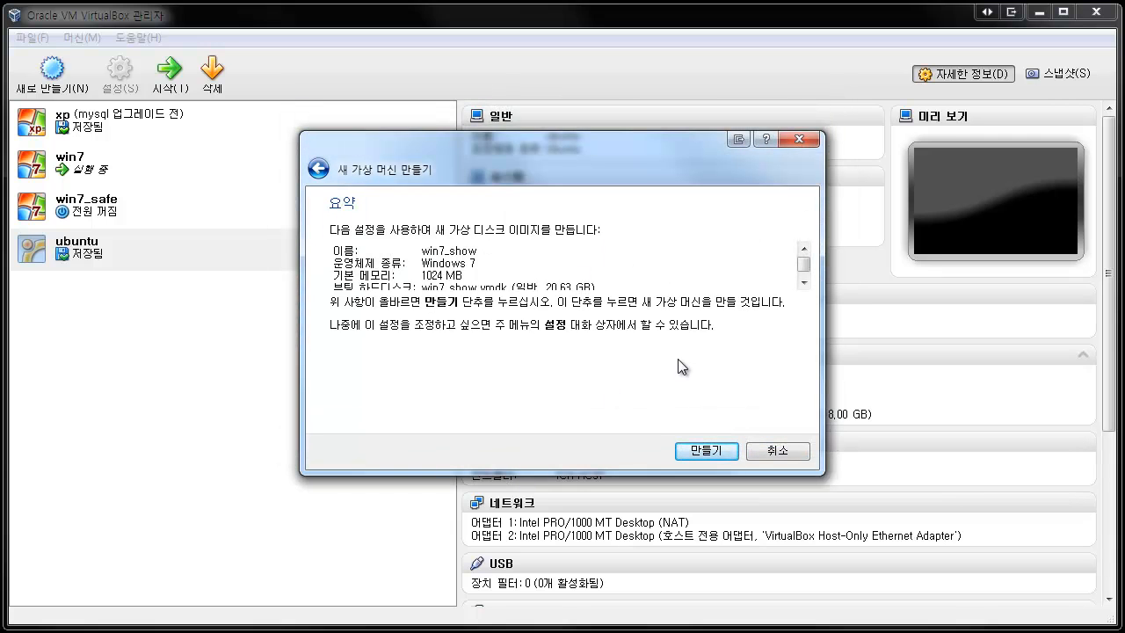
click(714, 458)
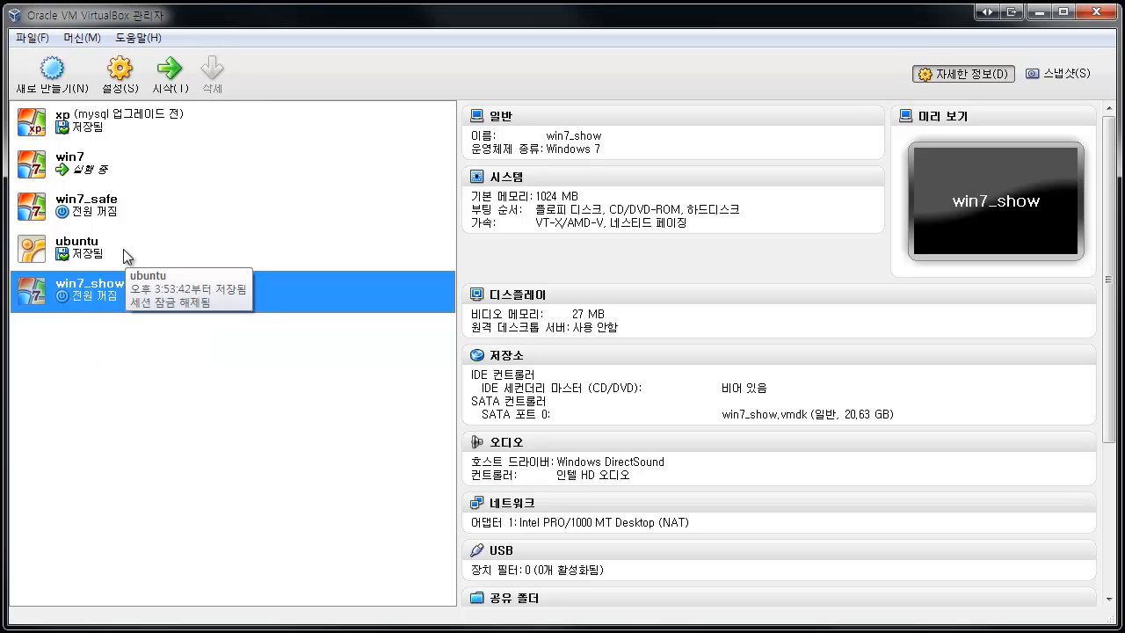
In win7_show's storage settings, attach ko_windows_7_ultimate_kn_with_sp1_x86_dvd_u_677523.iso from D:\tmp to the empty CD/DVD drive.
right_click(91, 296)
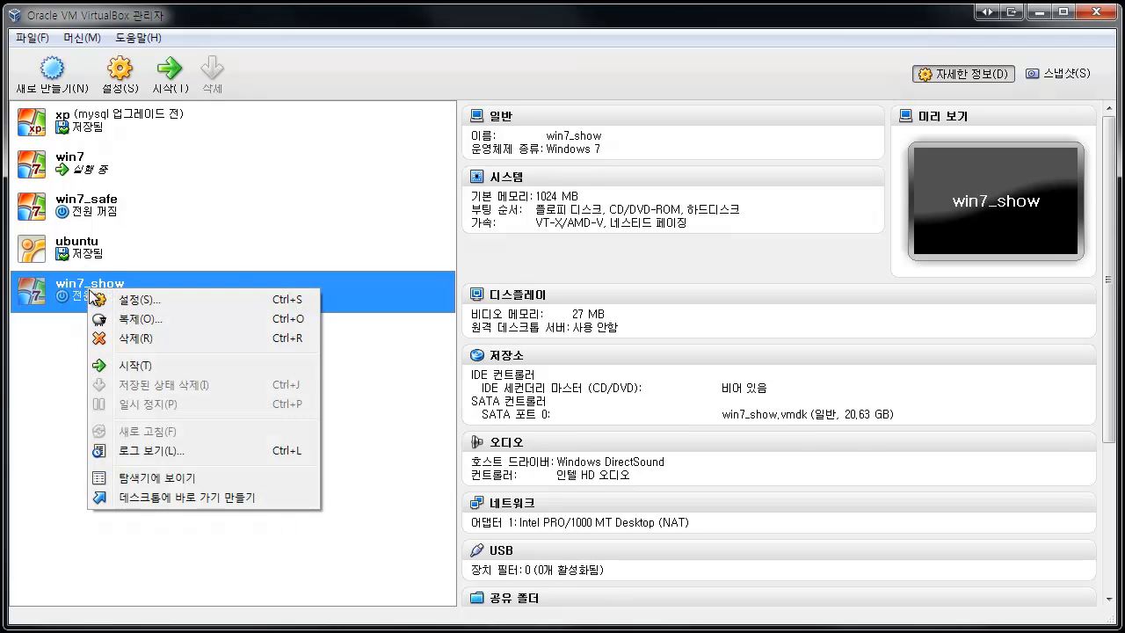
click(122, 296)
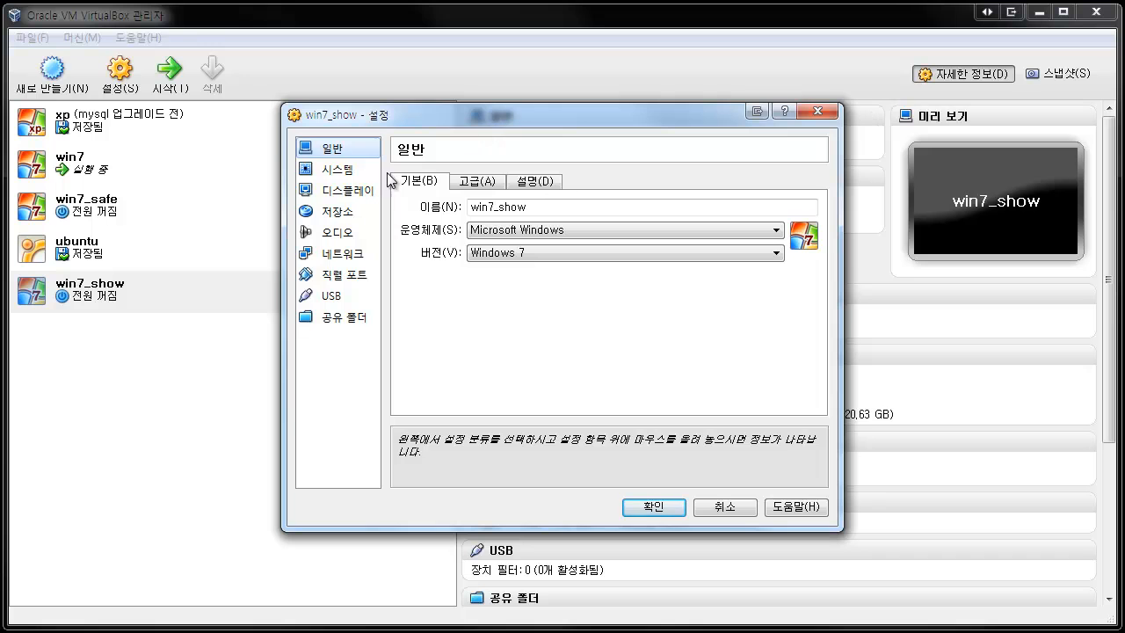
click(341, 220)
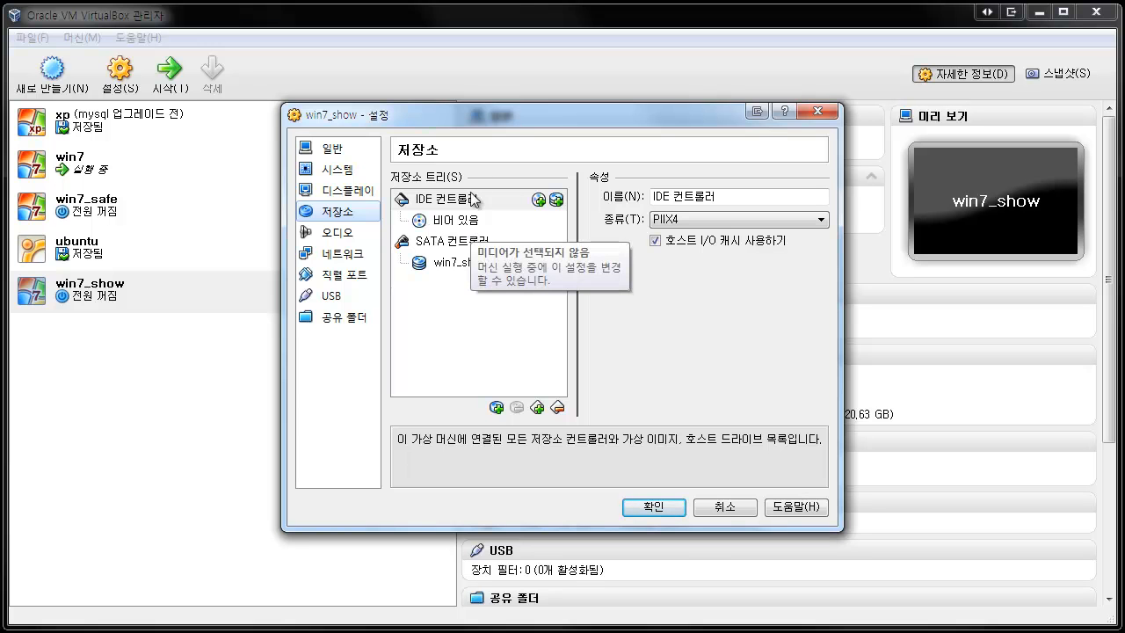
click(466, 225)
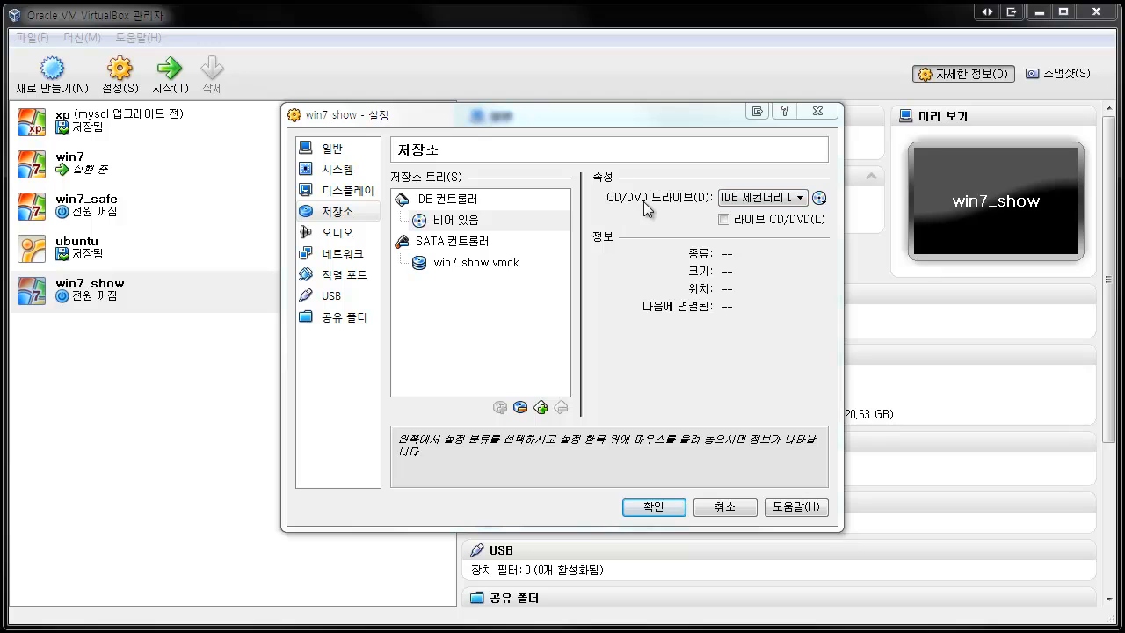
click(820, 200)
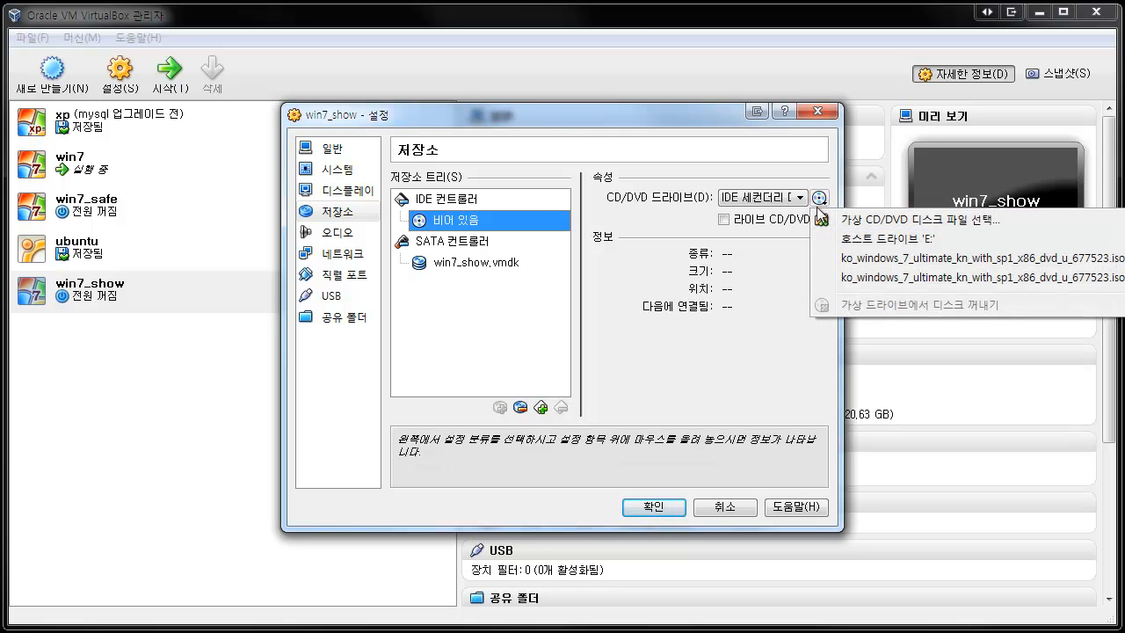
click(925, 221)
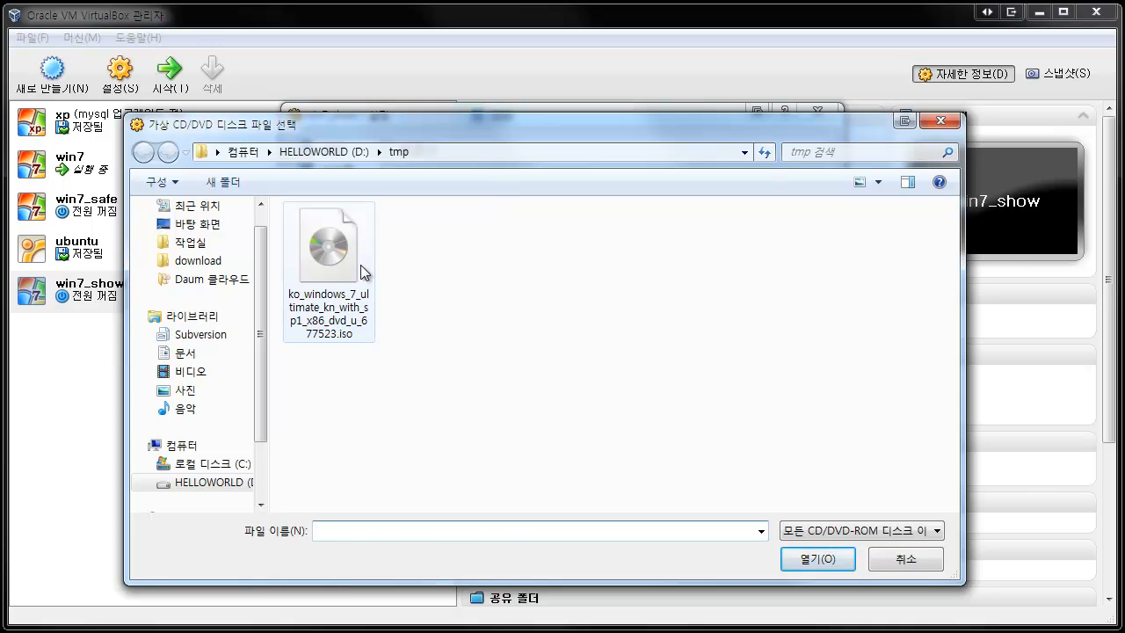
double_click(345, 265)
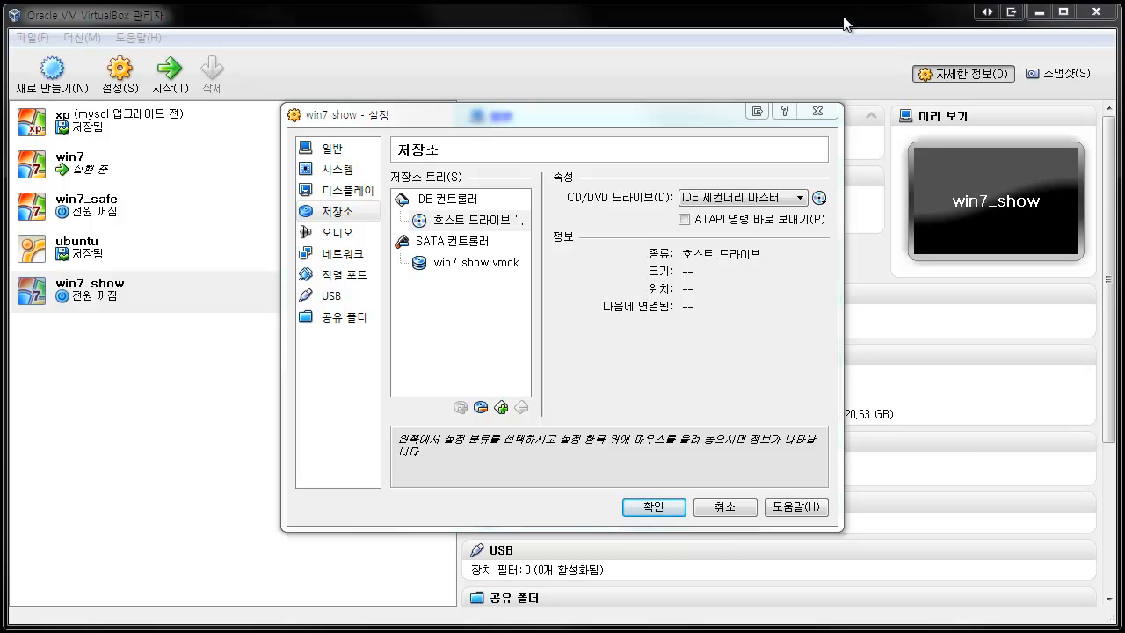
Check the computer's DVD drive in File Explorer, and assign host drive E: to the virtual machine's CD/DVD drive.
click(821, 201)
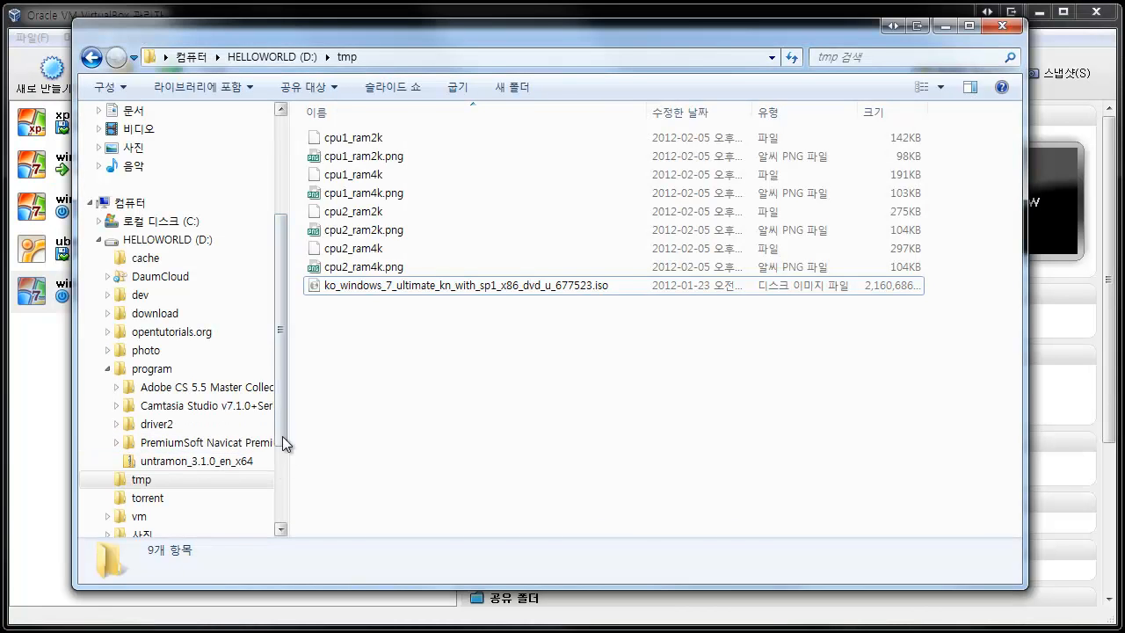
click(129, 202)
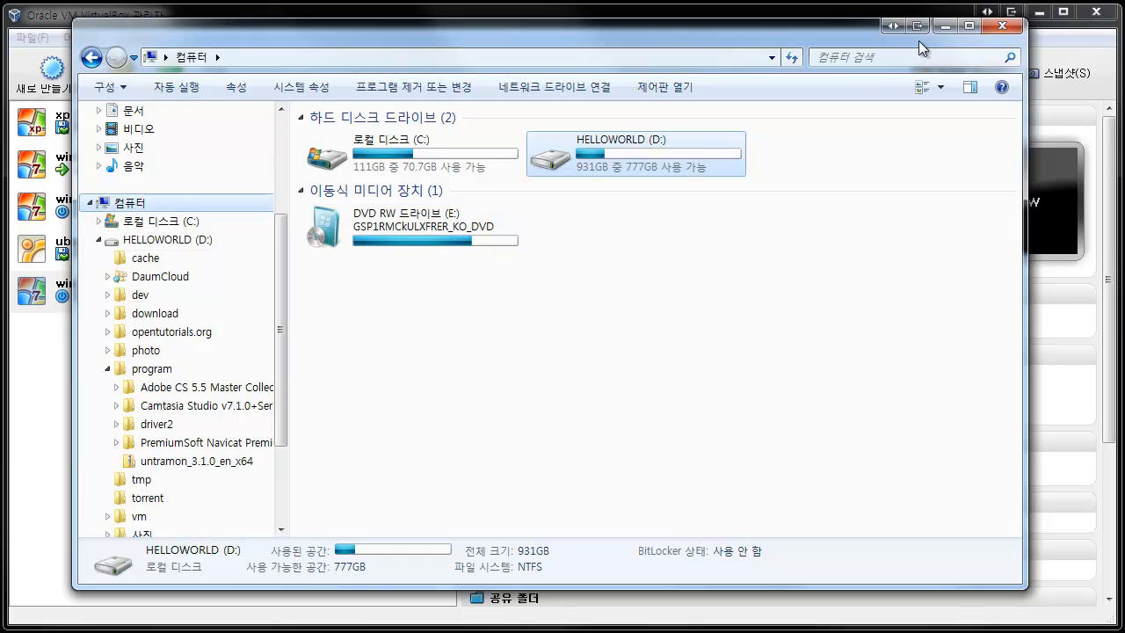
click(946, 26)
click(820, 199)
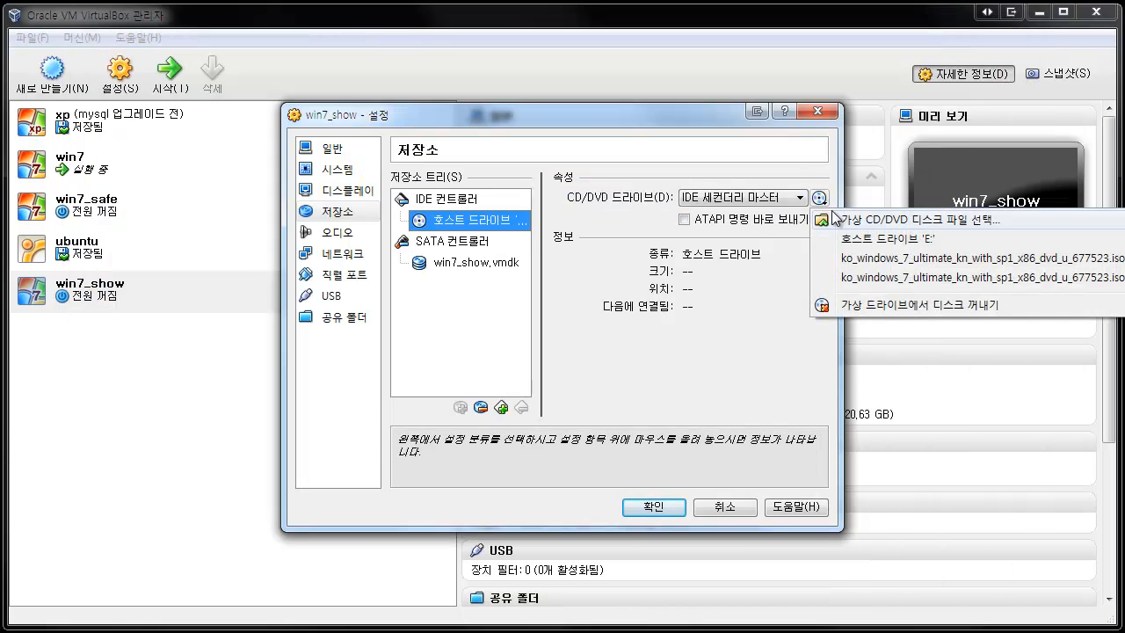
click(864, 242)
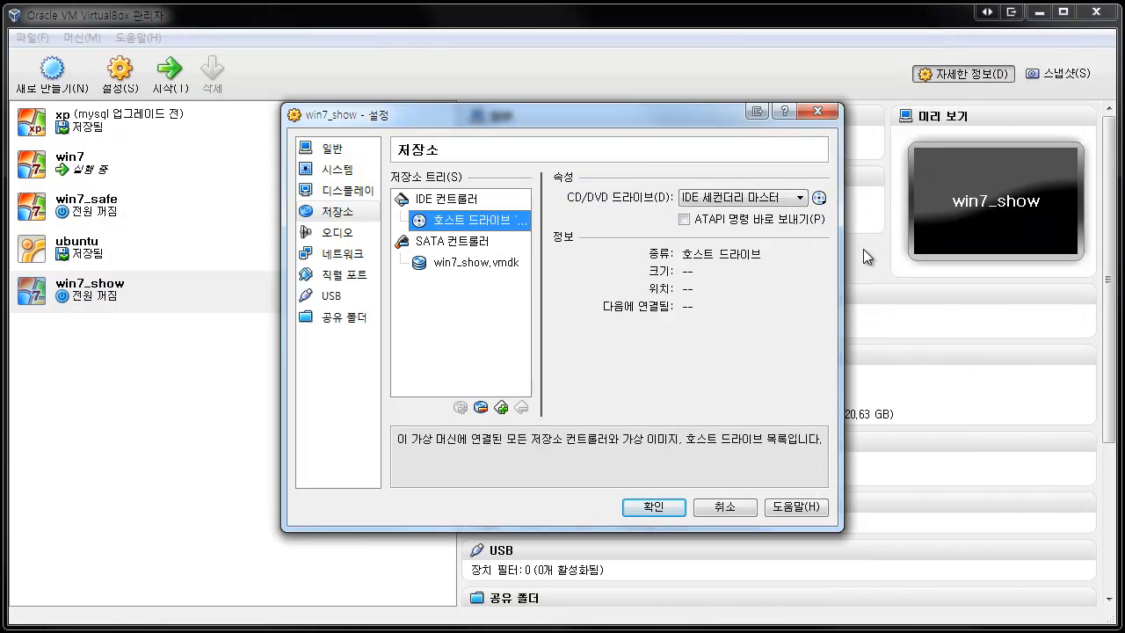
Replace the host drive in win7_show's CD/DVD drive with the disk image ko_windows_7_ultimate_kn_with_sp1_x86_dvd_u_677523.iso.
click(824, 203)
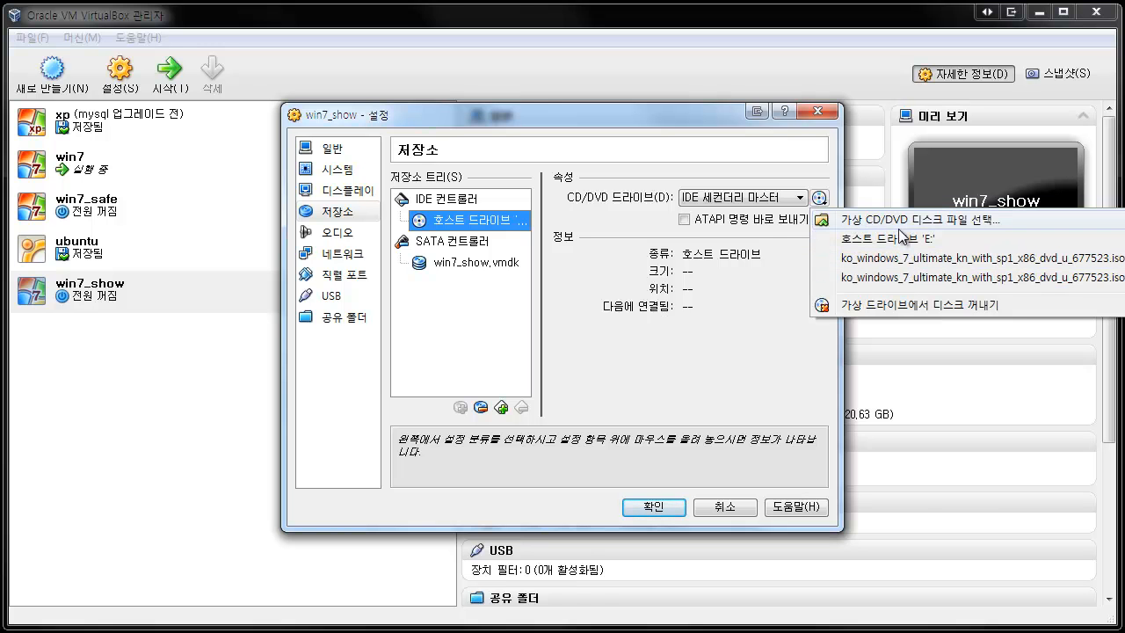
click(864, 222)
double_click(328, 250)
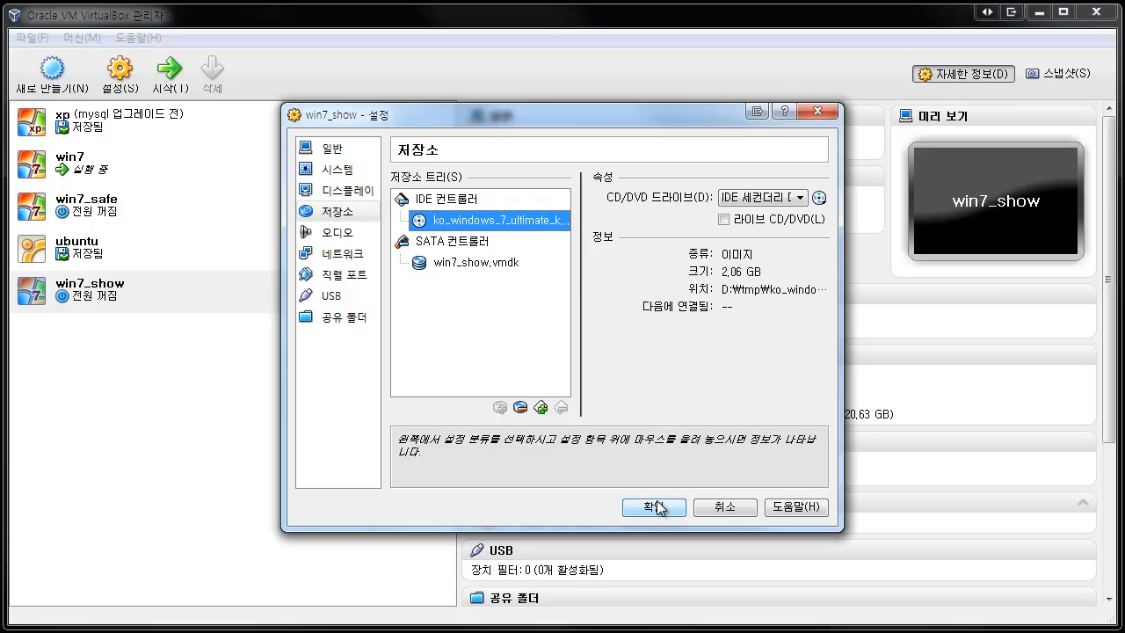
Save the storage settings and start the win7_show virtual machine, moving and resizing its window to fit the screen.
click(657, 503)
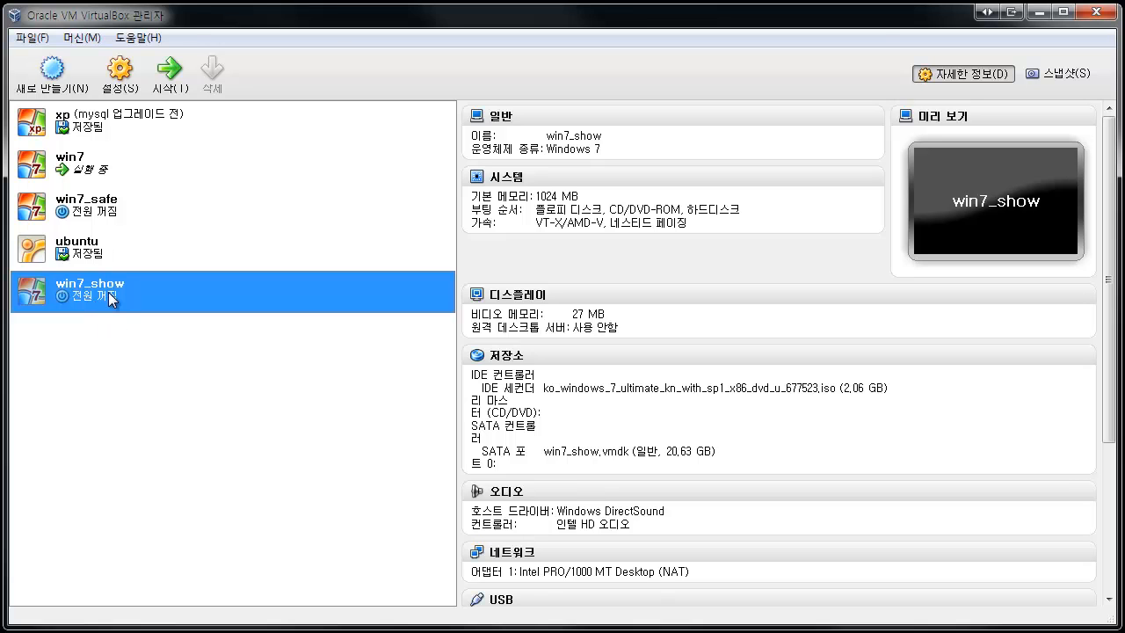
click(172, 81)
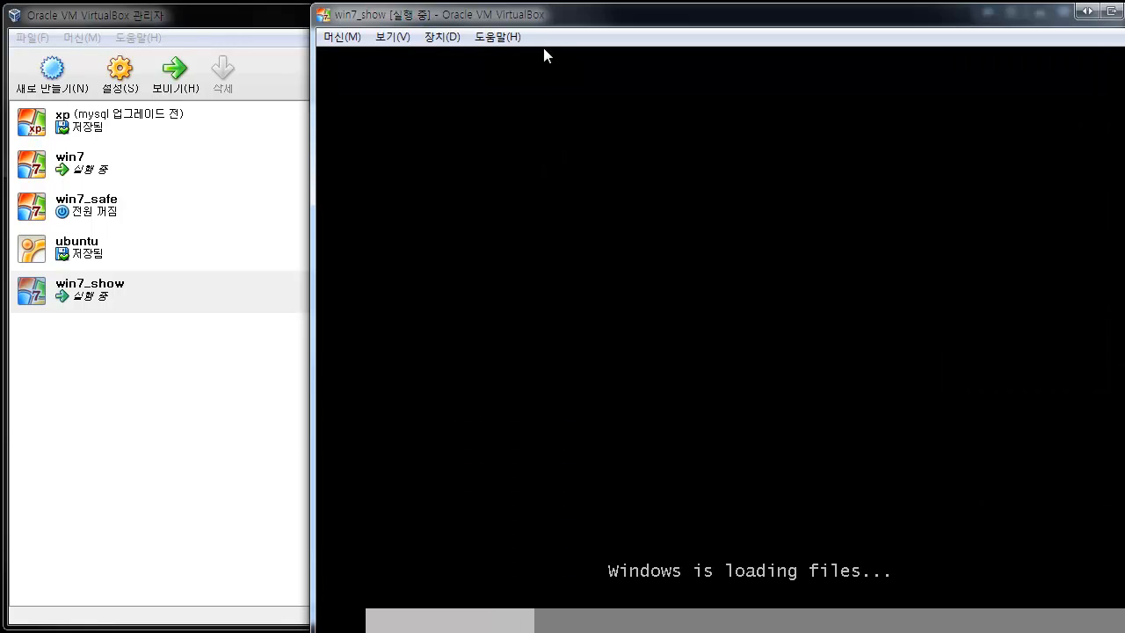
drag(531, 20, 251, 20)
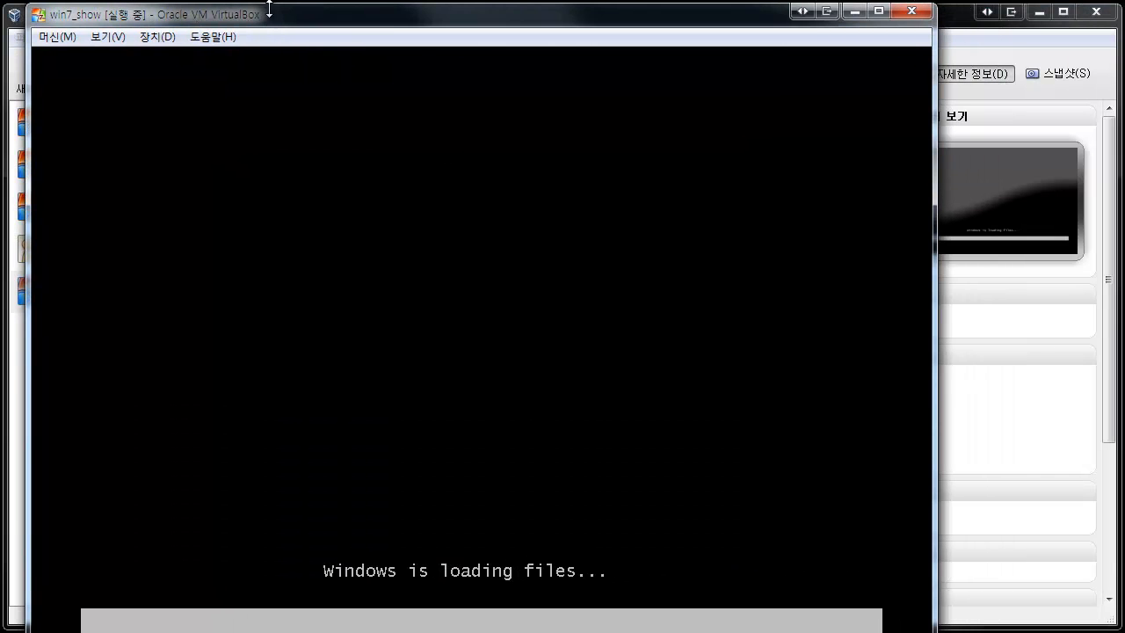
drag(289, 8, 301, 164)
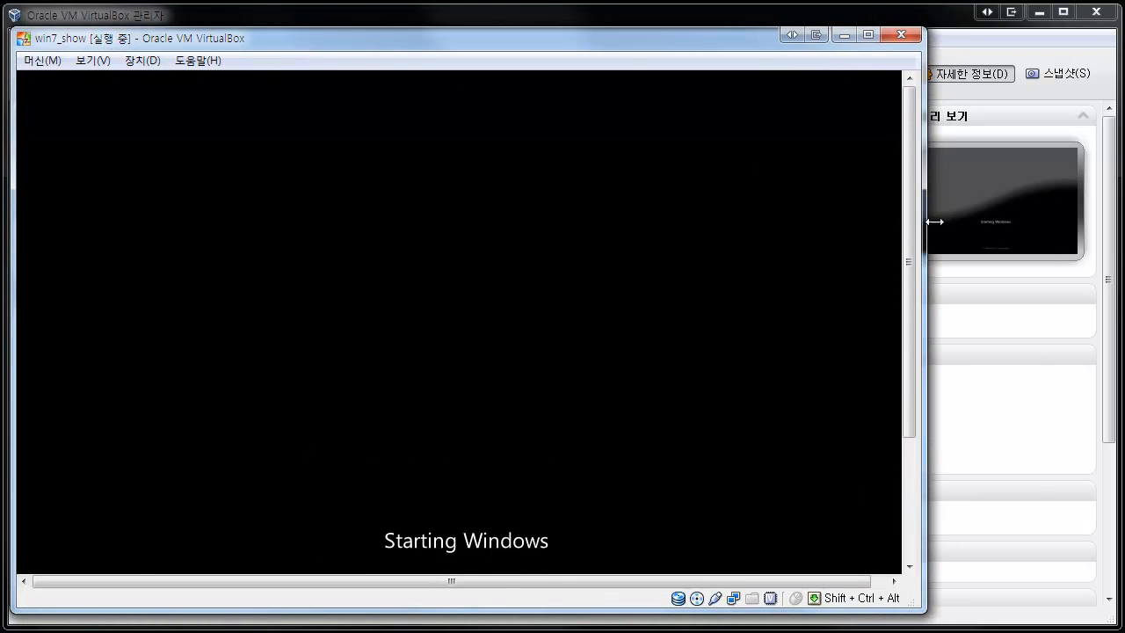
drag(922, 221, 1106, 223)
drag(674, 610, 676, 617)
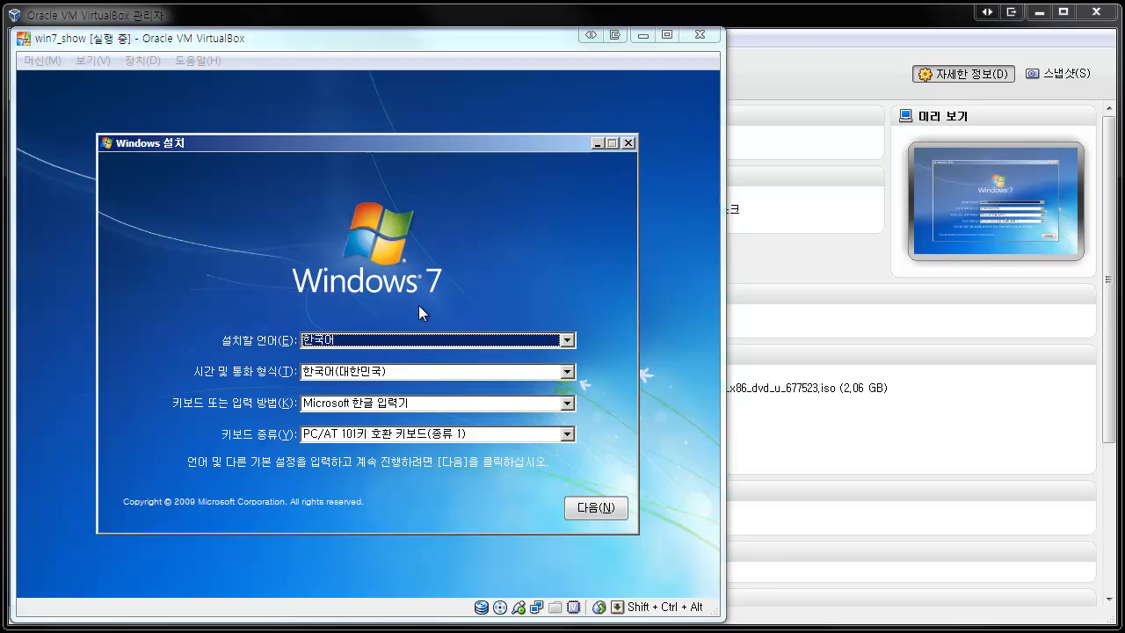
Accept the Korean language, time format and keyboard settings in Windows Setup and start the installation.
click(492, 247)
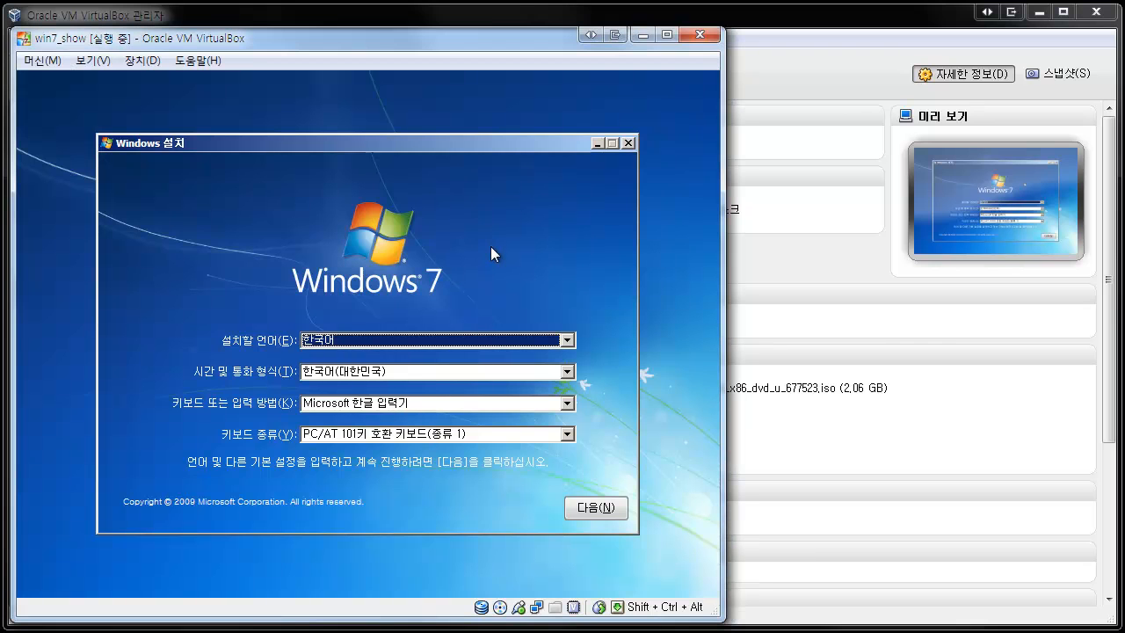
click(604, 513)
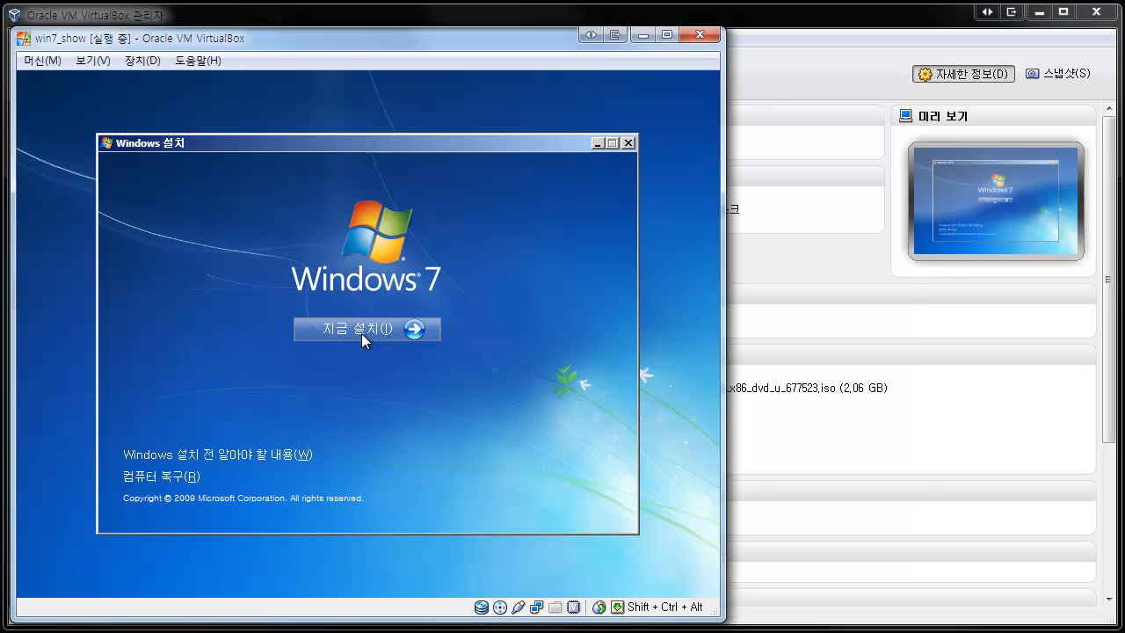
click(361, 333)
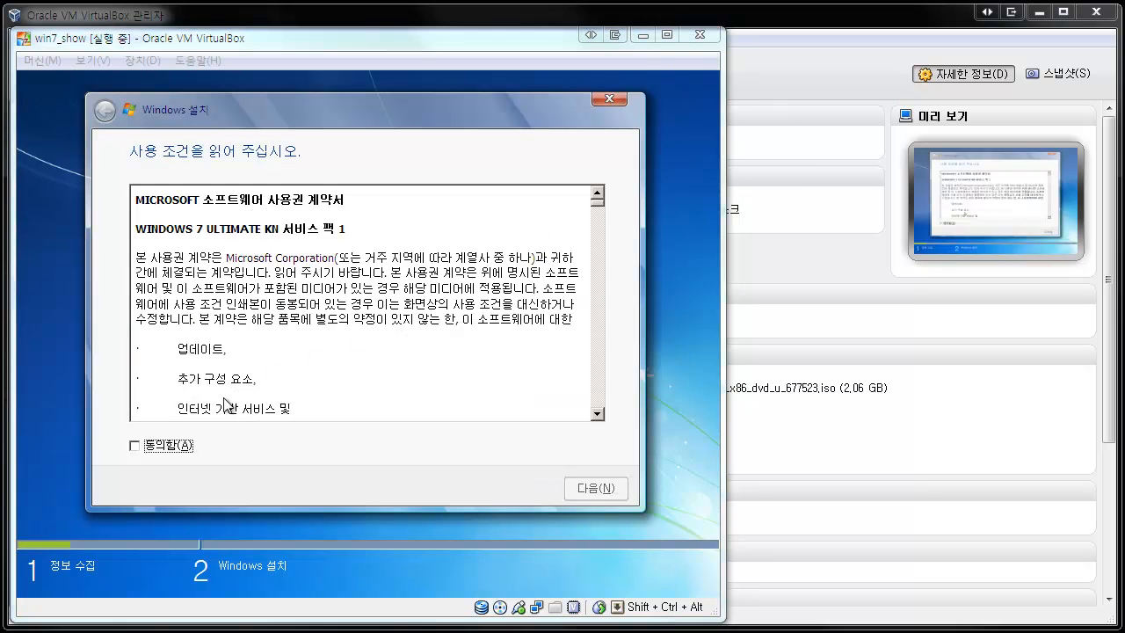
Accept the license terms and start a custom installation on the unallocated space of Disk 0.
click(185, 446)
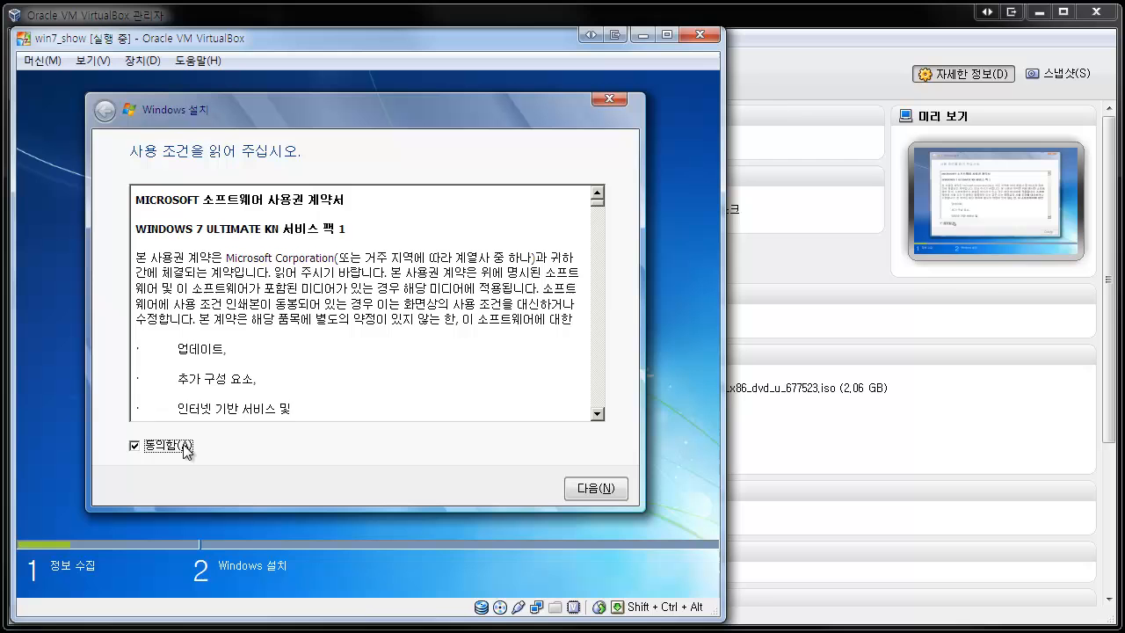
click(615, 491)
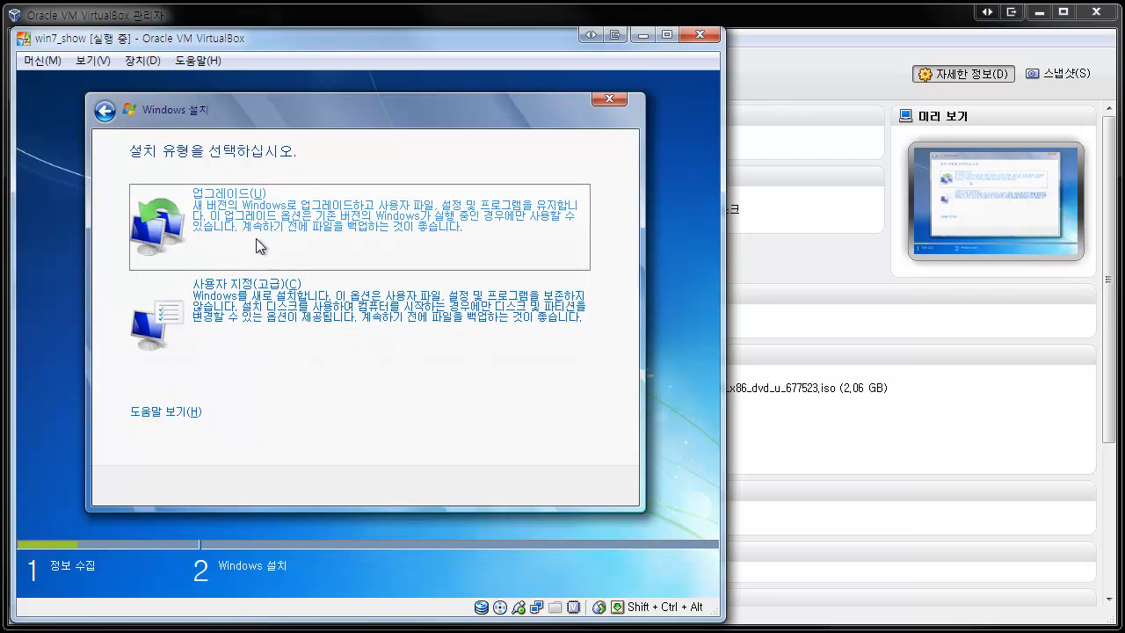
click(258, 316)
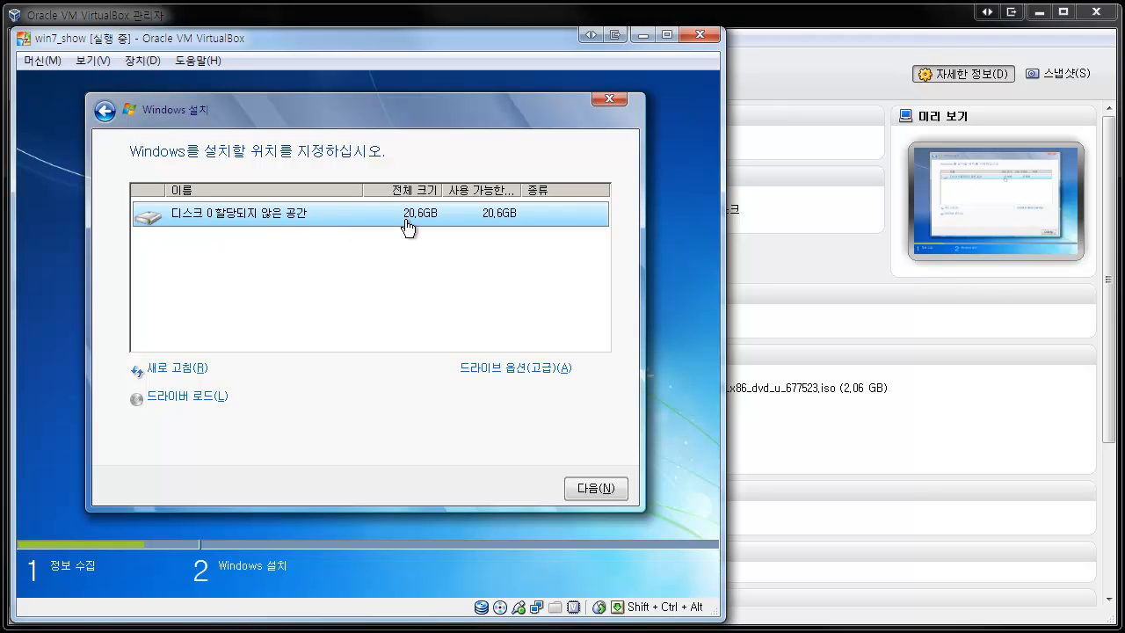
click(593, 488)
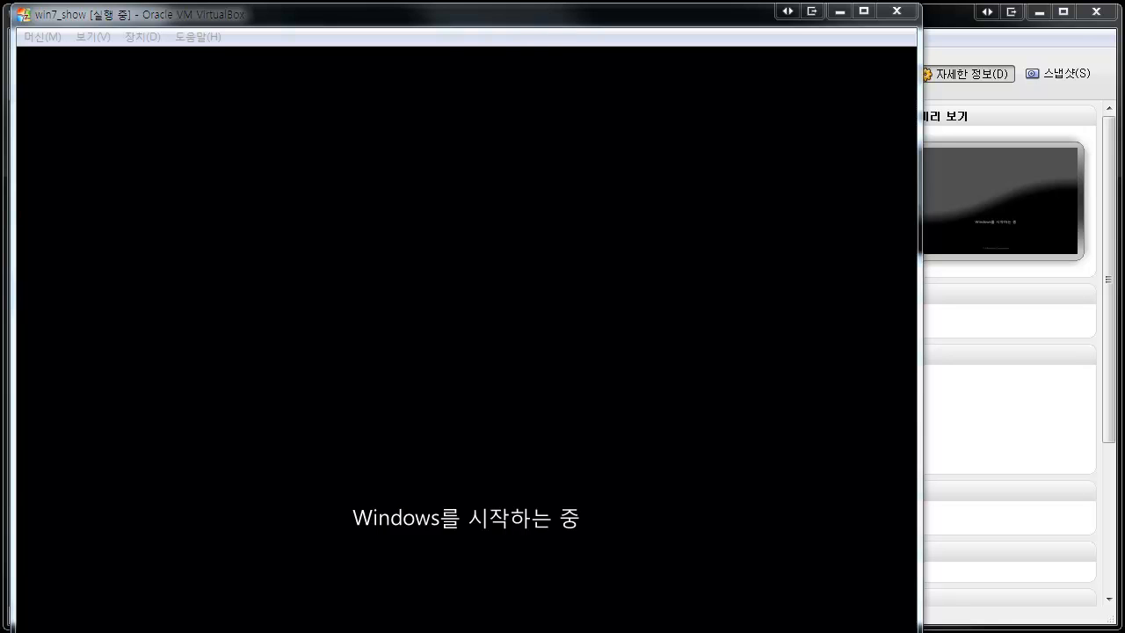
Adjust the virtual machine window, enter the account's user name in Windows Setup, and accept the suggested computer name.
drag(920, 632, 1086, 602)
drag(997, 407, 991, 529)
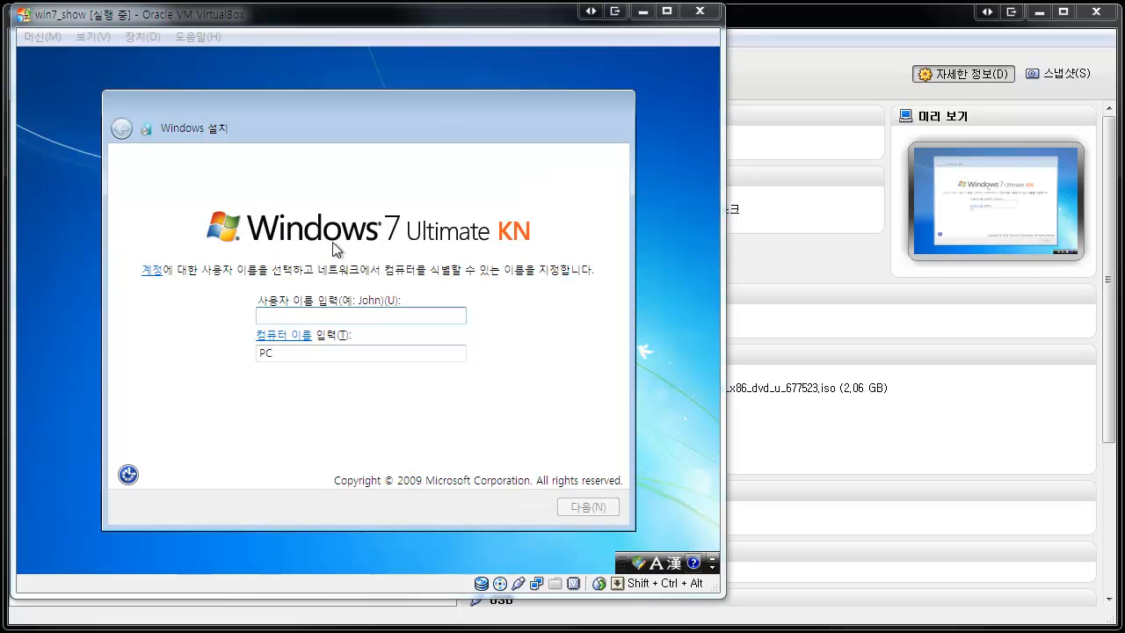
click(298, 317)
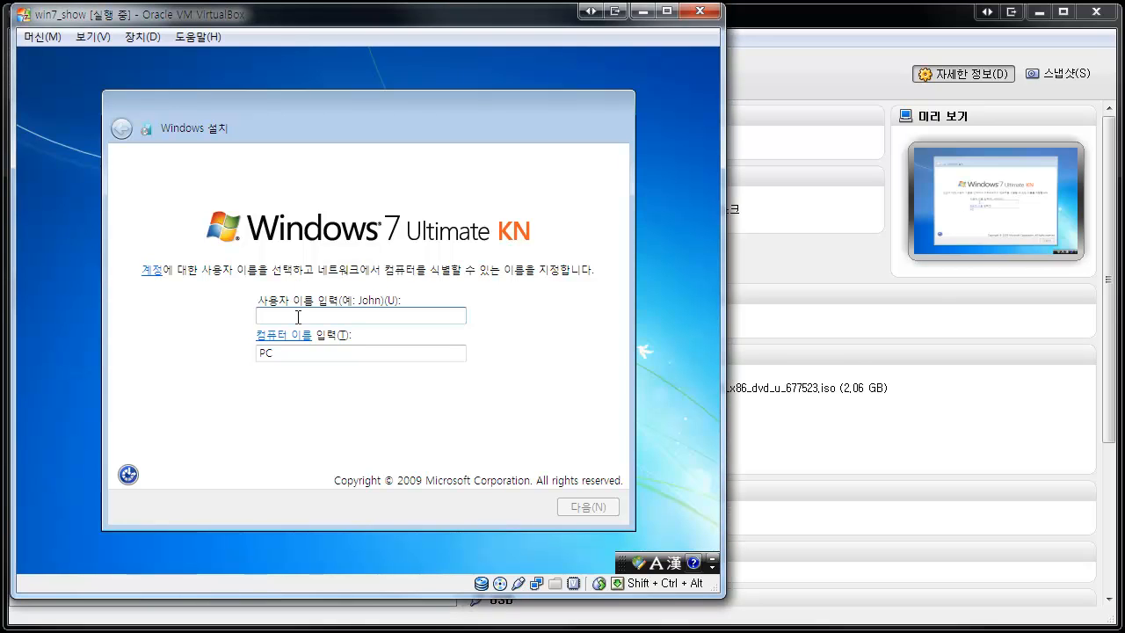
text(egoing)
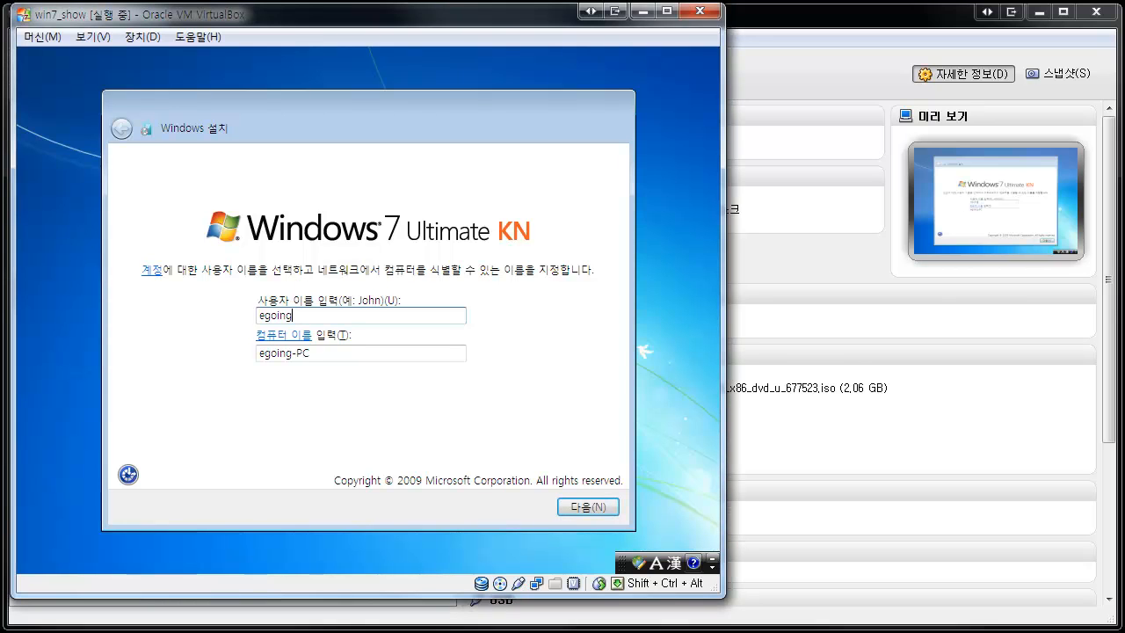
key(Tab)
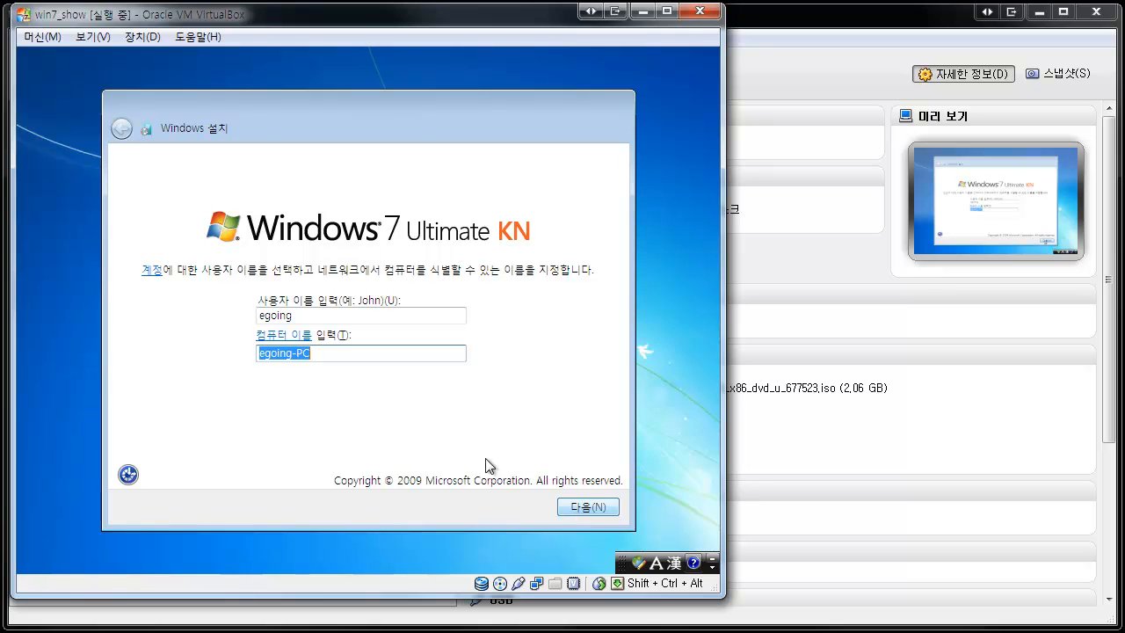
click(589, 509)
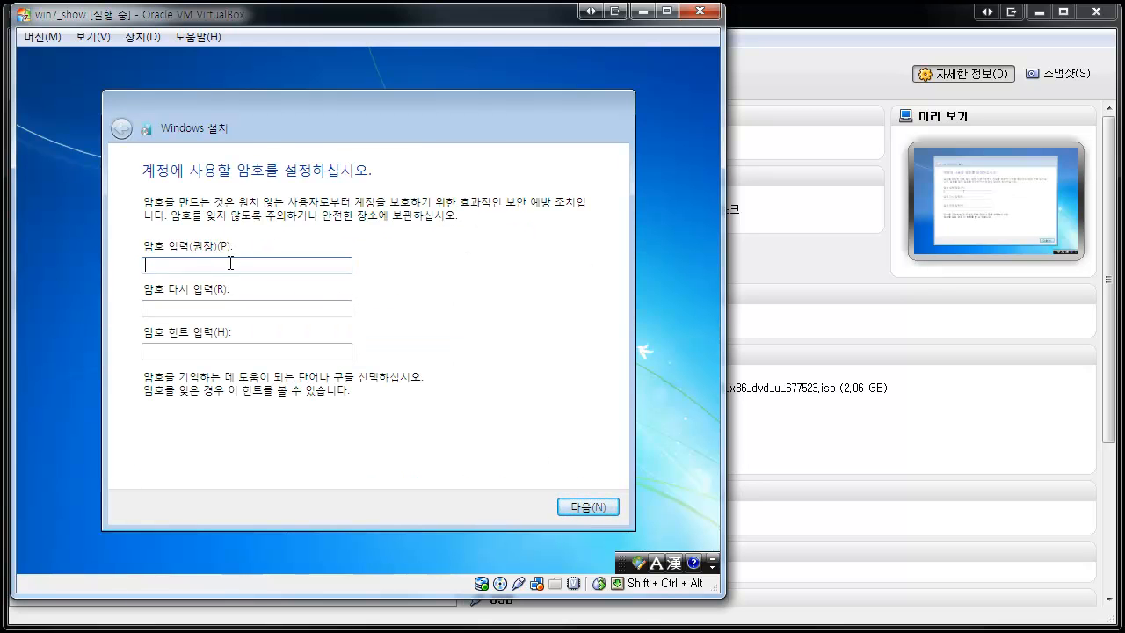
Enter and repeat the account password, and set mmm as the password hint.
text(*******)
key(Tab)
text(*******)
key(Tab)
text(mmm)
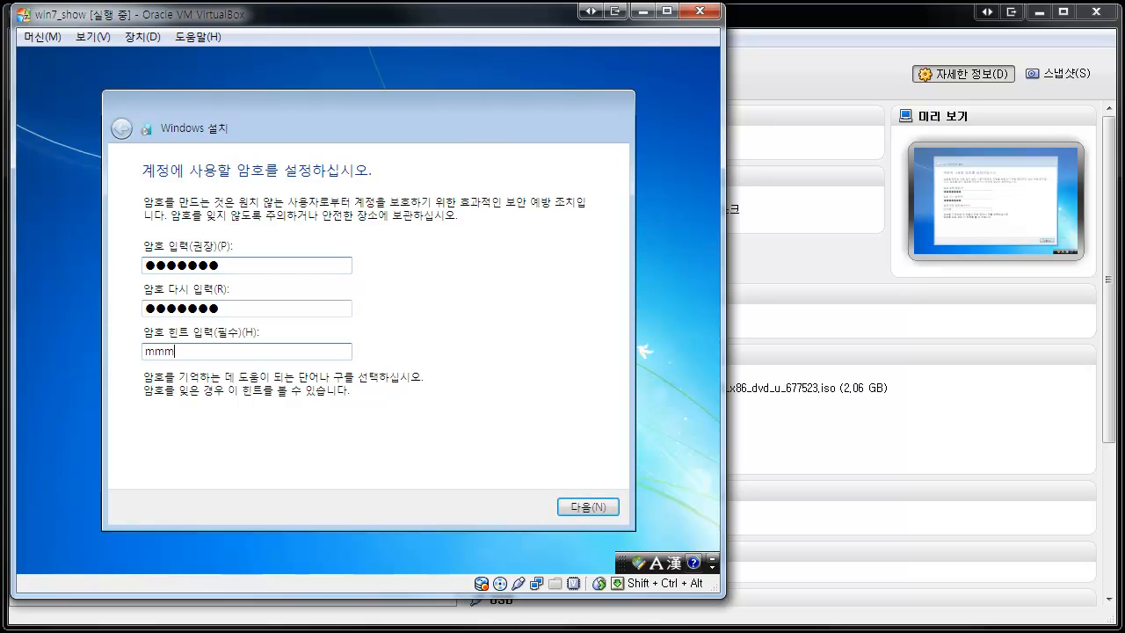
click(587, 510)
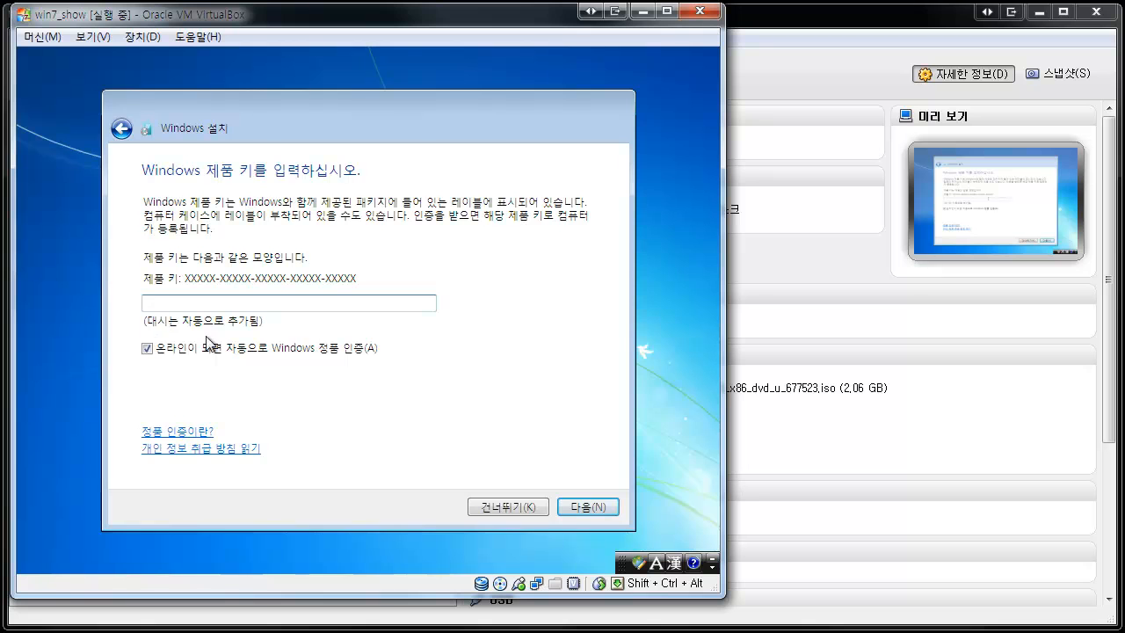
Complete Windows Setup without a product key, using recommended update settings, the Seoul time zone and the home network location.
click(502, 509)
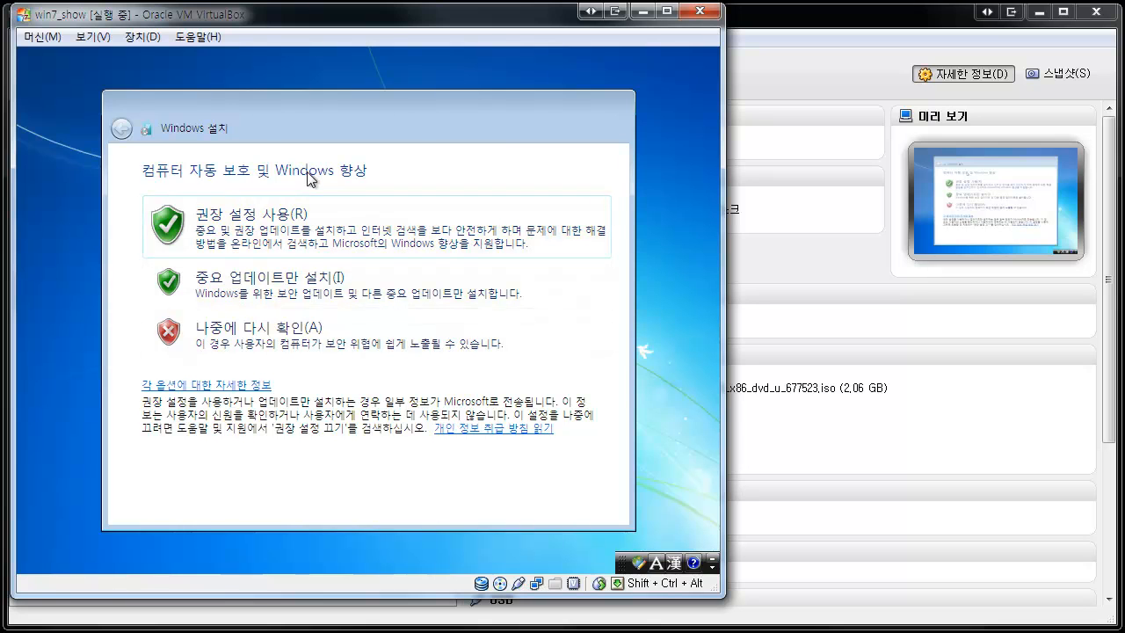
click(279, 239)
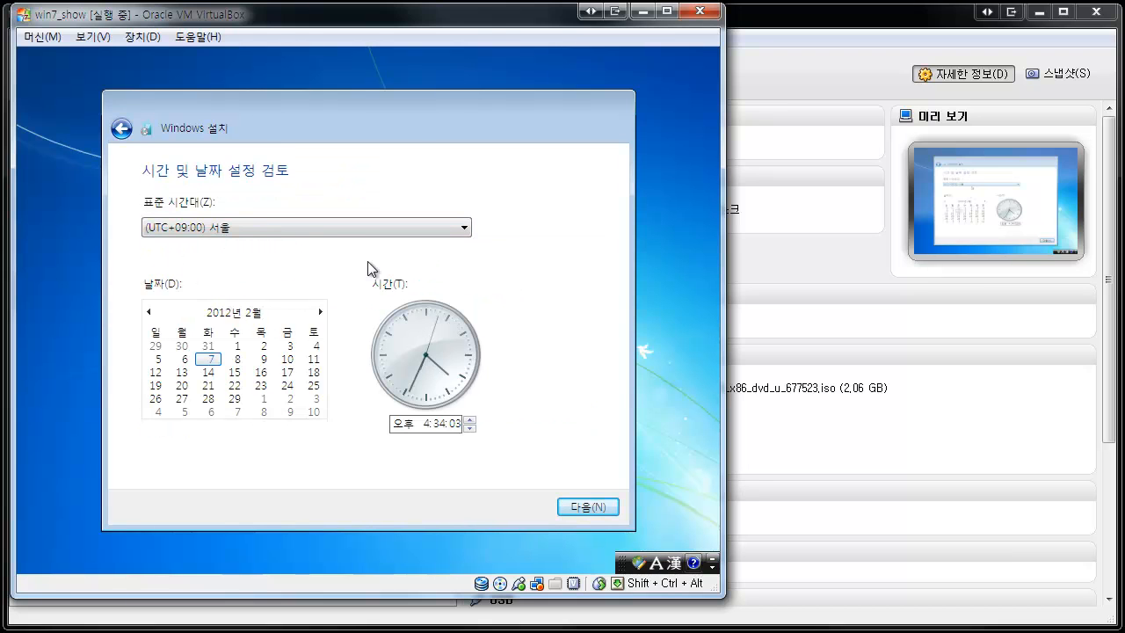
click(587, 507)
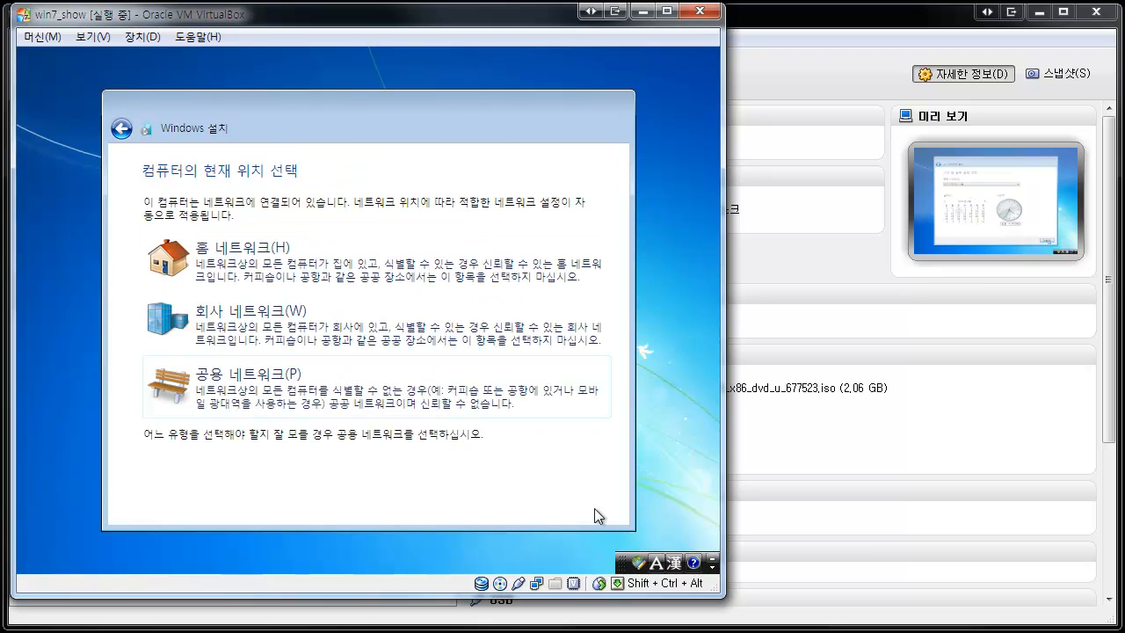
click(255, 269)
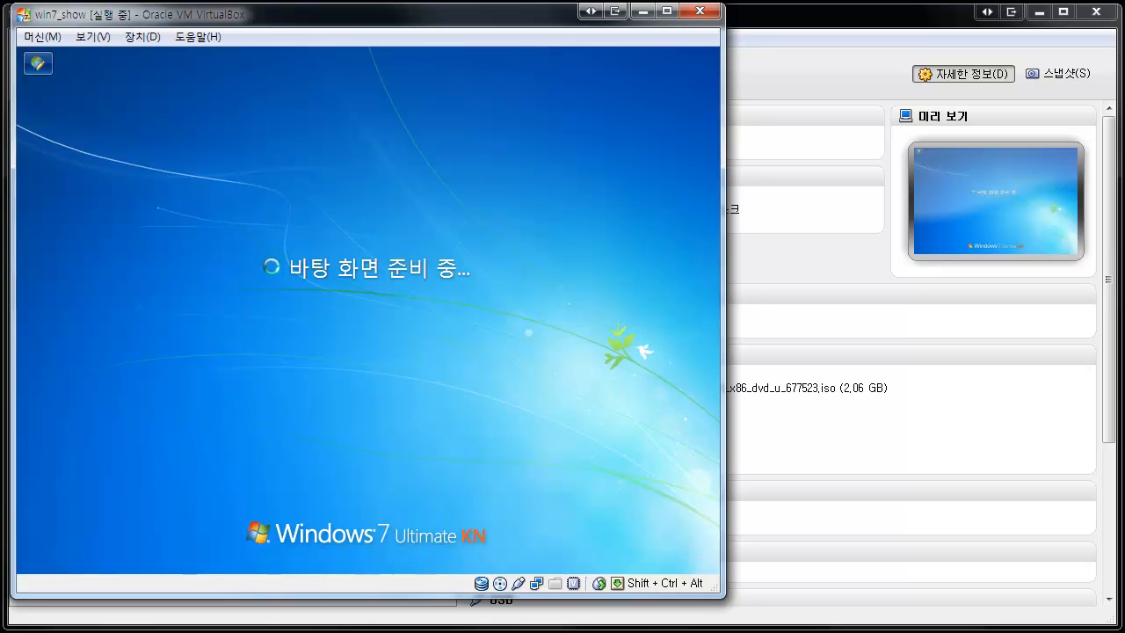
Reposition the win7_show window and widen it beyond the guest desktop, placing it along the screen's upper edge.
drag(427, 21, 435, 33)
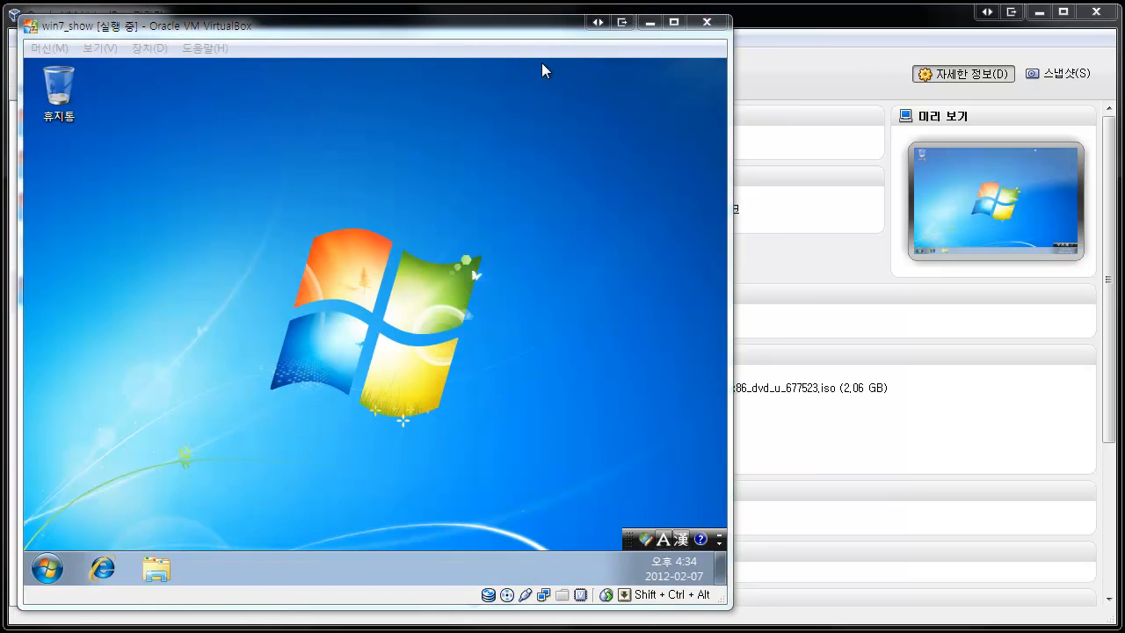
click(547, 141)
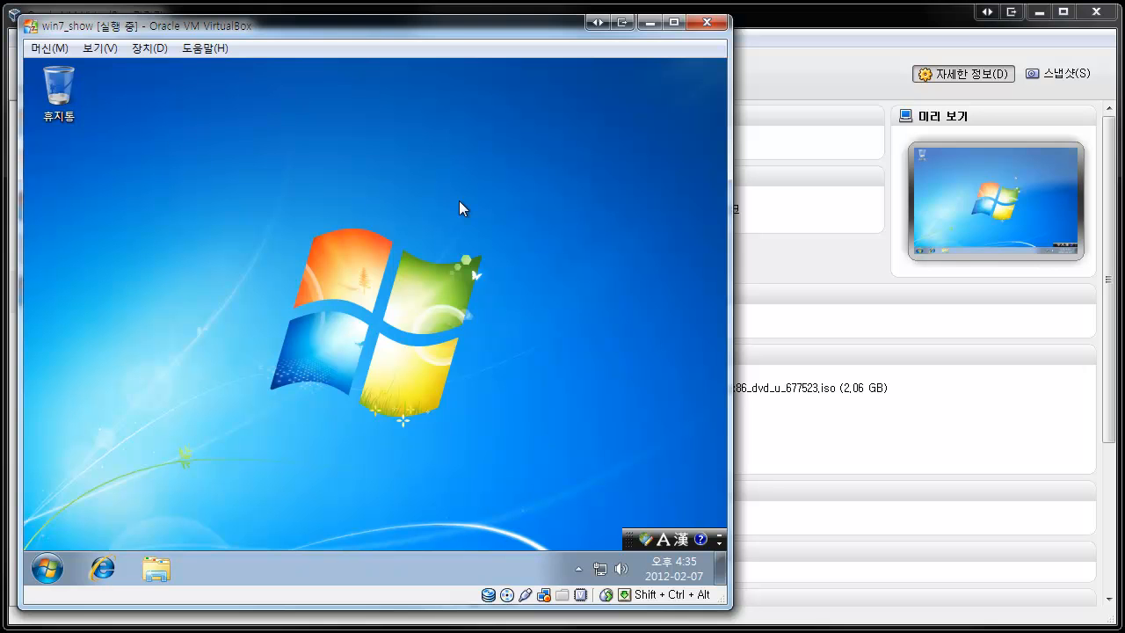
drag(448, 25, 778, 36)
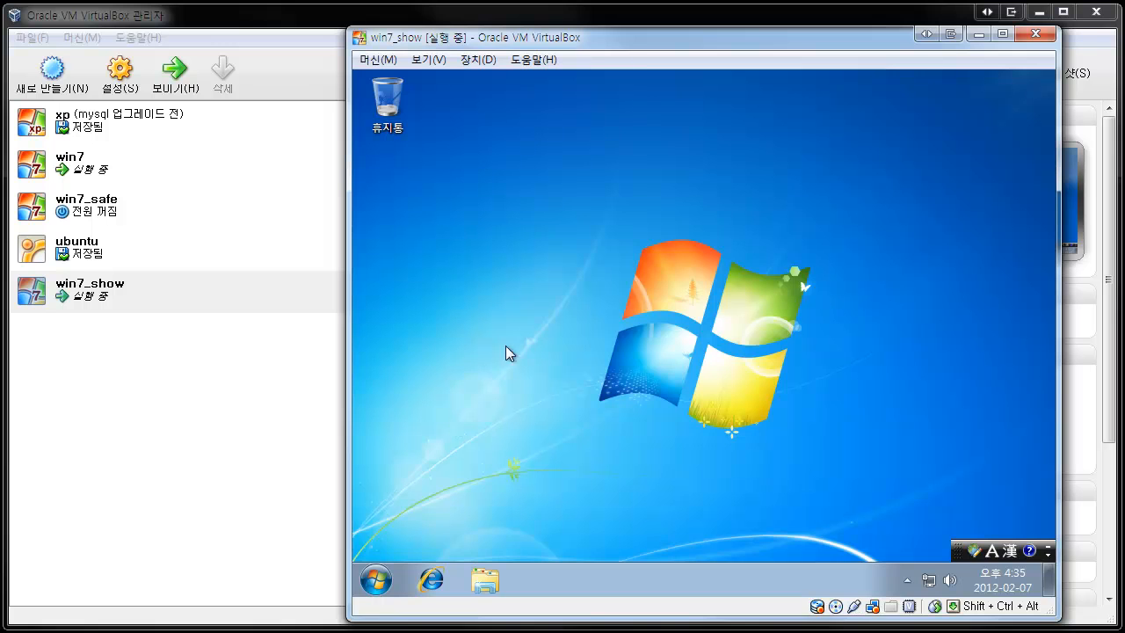
click(390, 587)
click(392, 591)
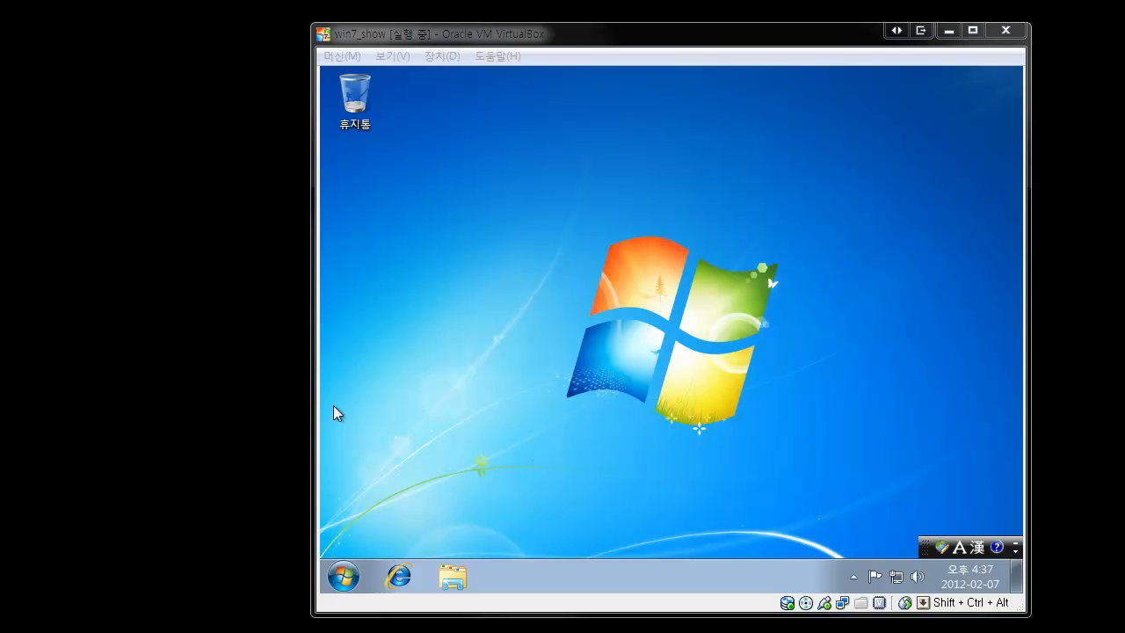
drag(314, 396, 55, 403)
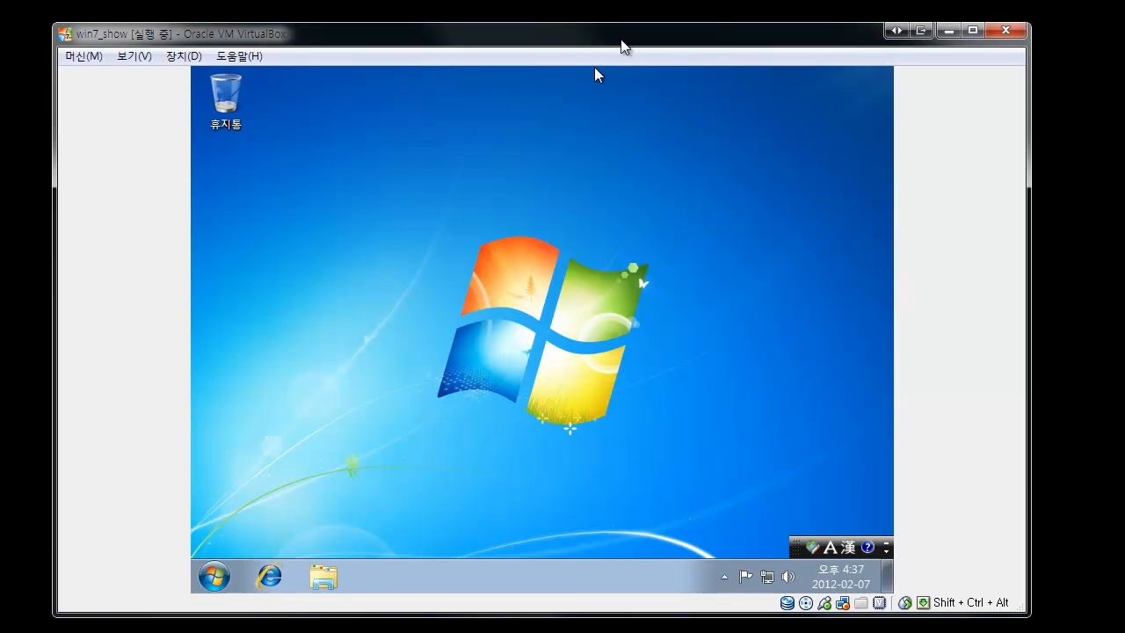
drag(625, 24, 642, 3)
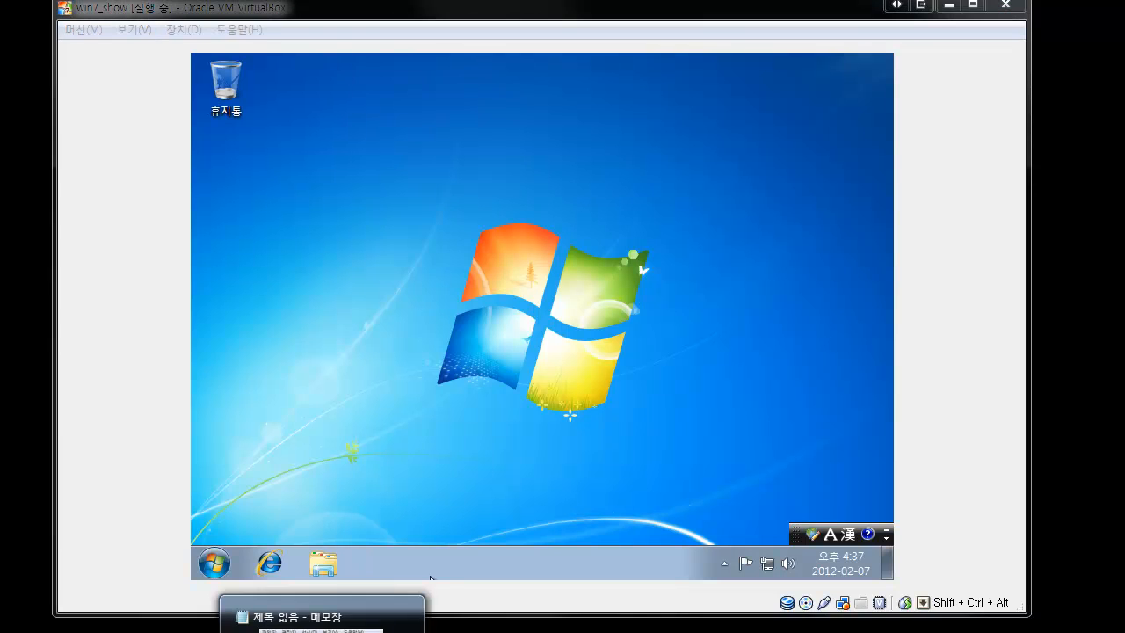
Switch to Notepad on the host computer, enter aslkjflksadjflsda, and copy all of the text.
click(325, 615)
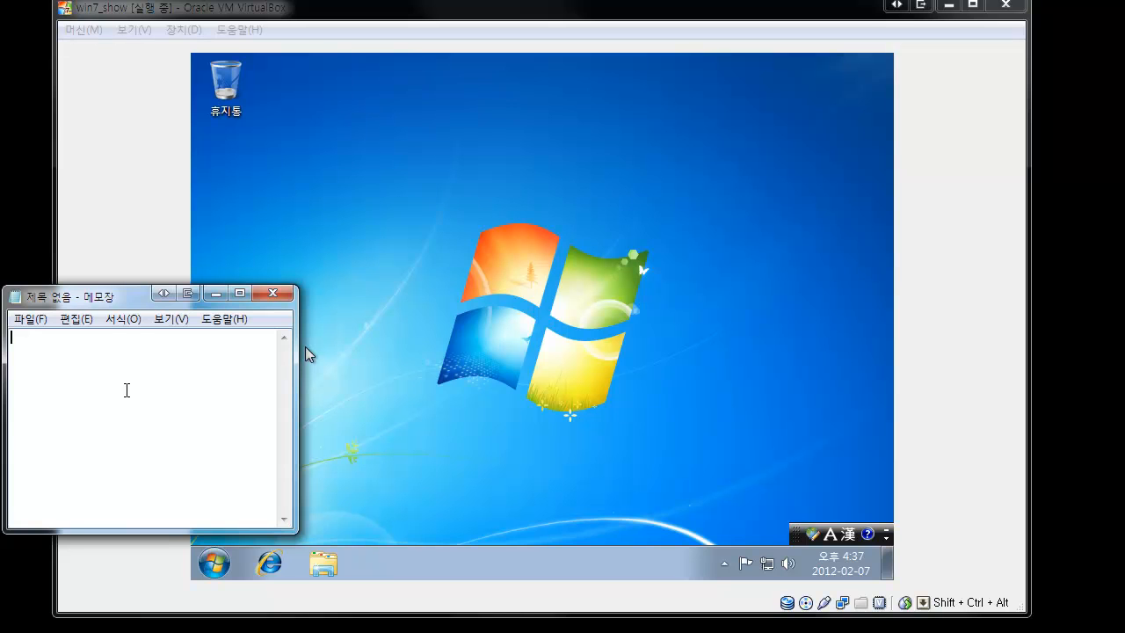
text(saslkj)
text(aslkjflksadjflsda)
key(ctrl+a)
right_click(42, 340)
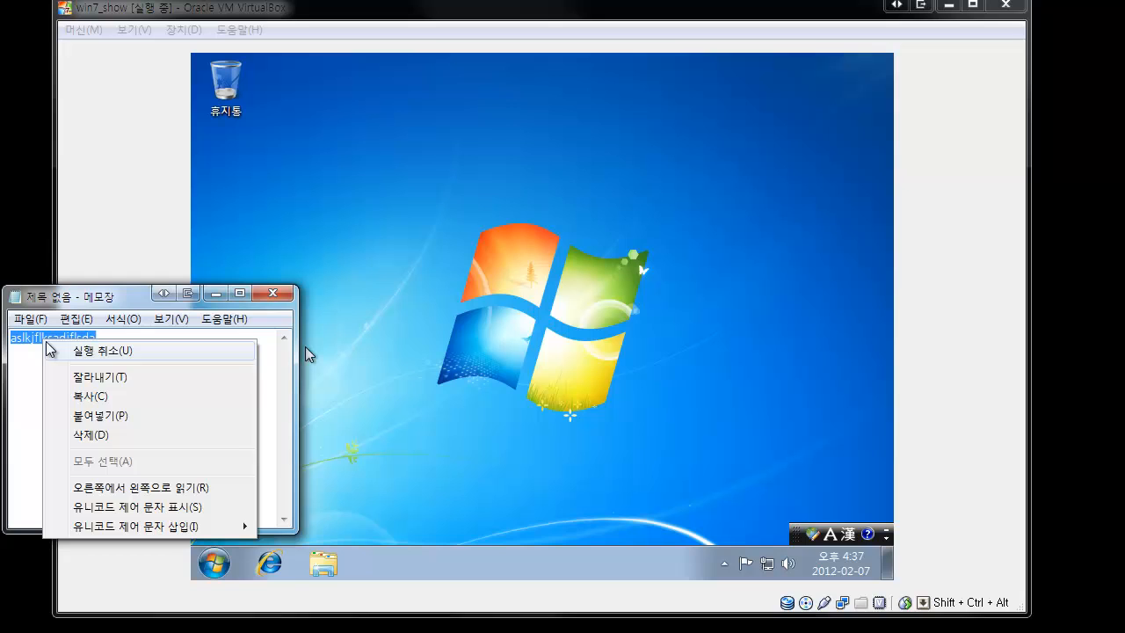
click(88, 399)
Open Notepad inside the win7_show guest, check whether the host's copied text can be pasted, and minimize it.
click(518, 432)
click(213, 562)
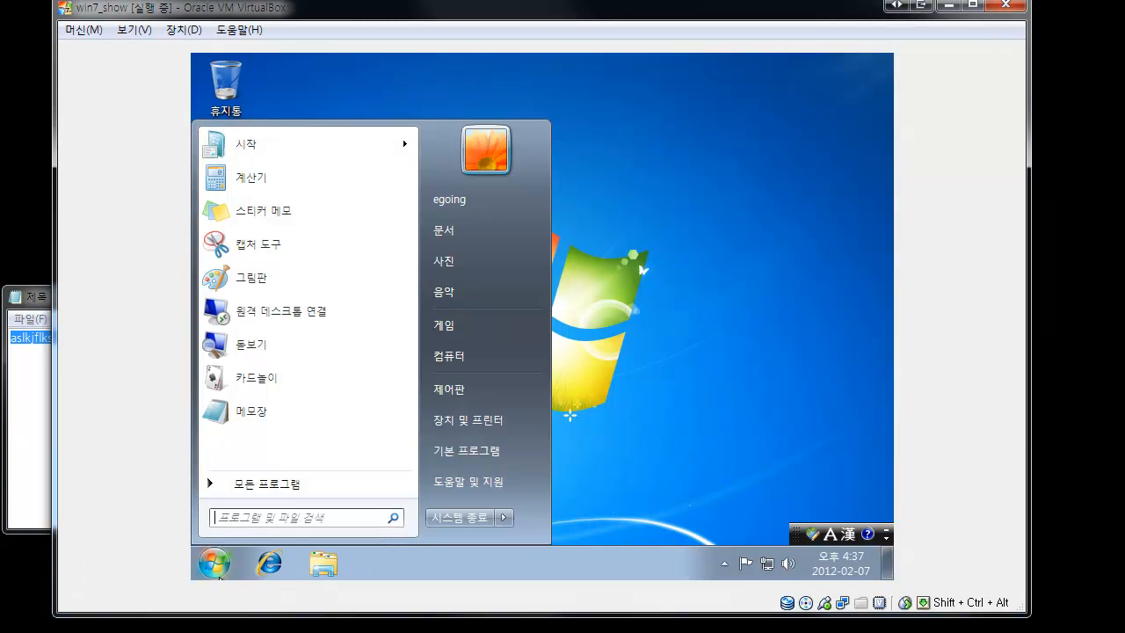
click(252, 410)
right_click(480, 277)
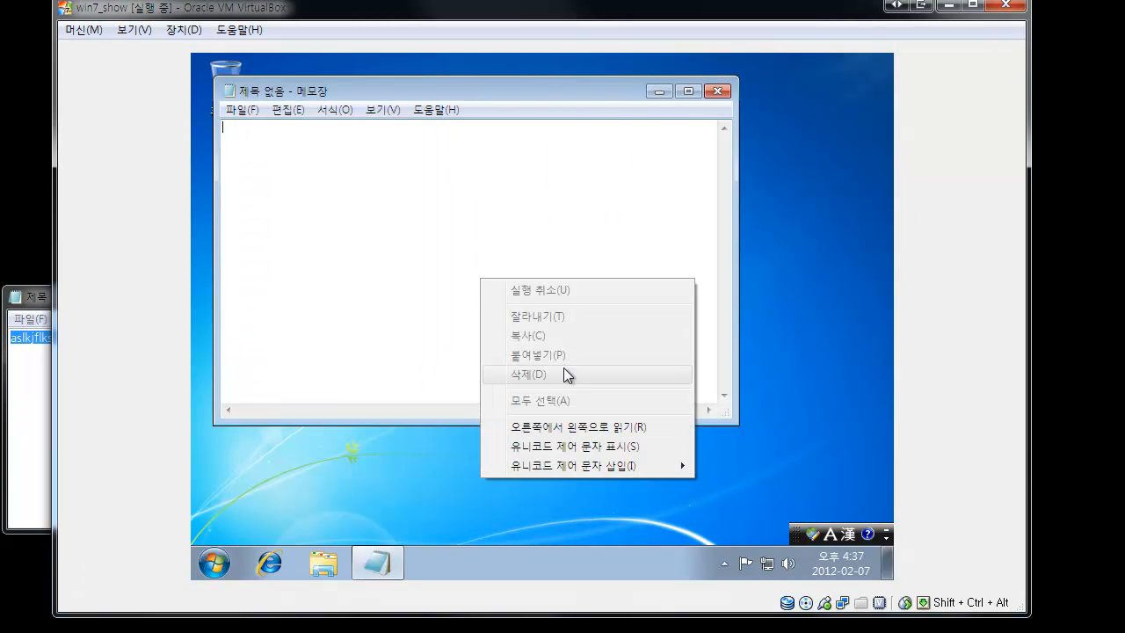
click(271, 360)
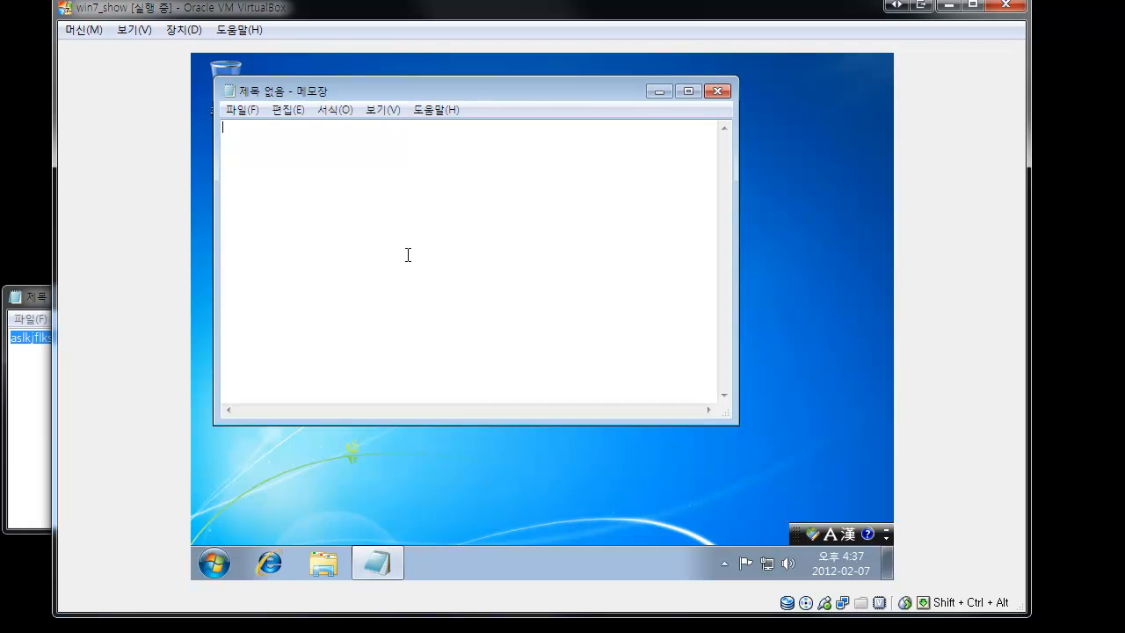
click(665, 90)
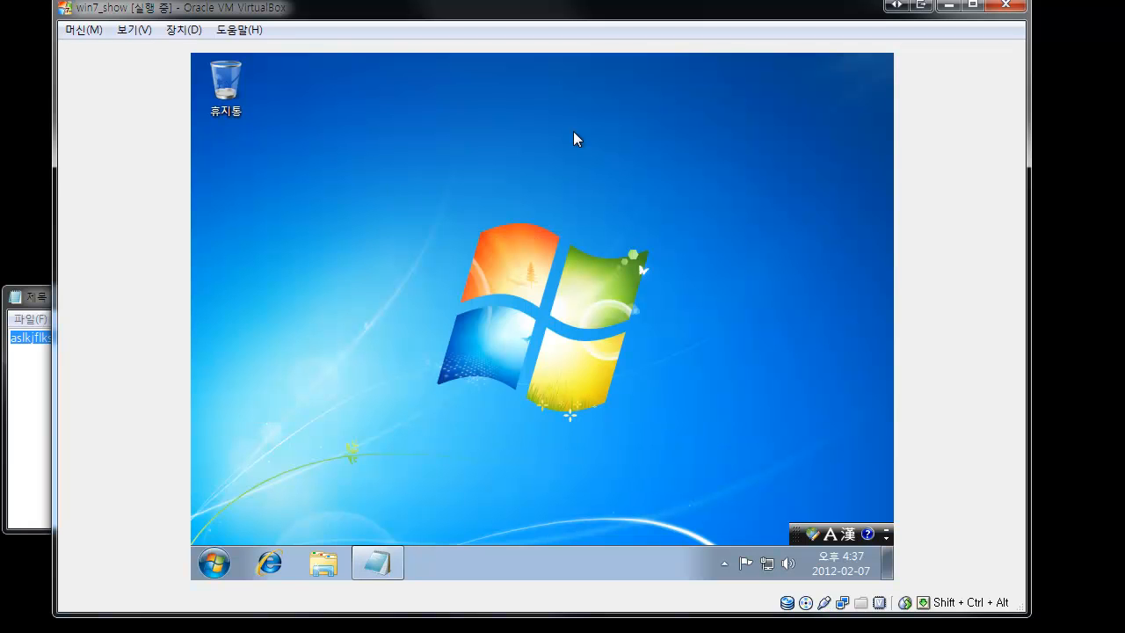
click(43, 350)
click(225, 290)
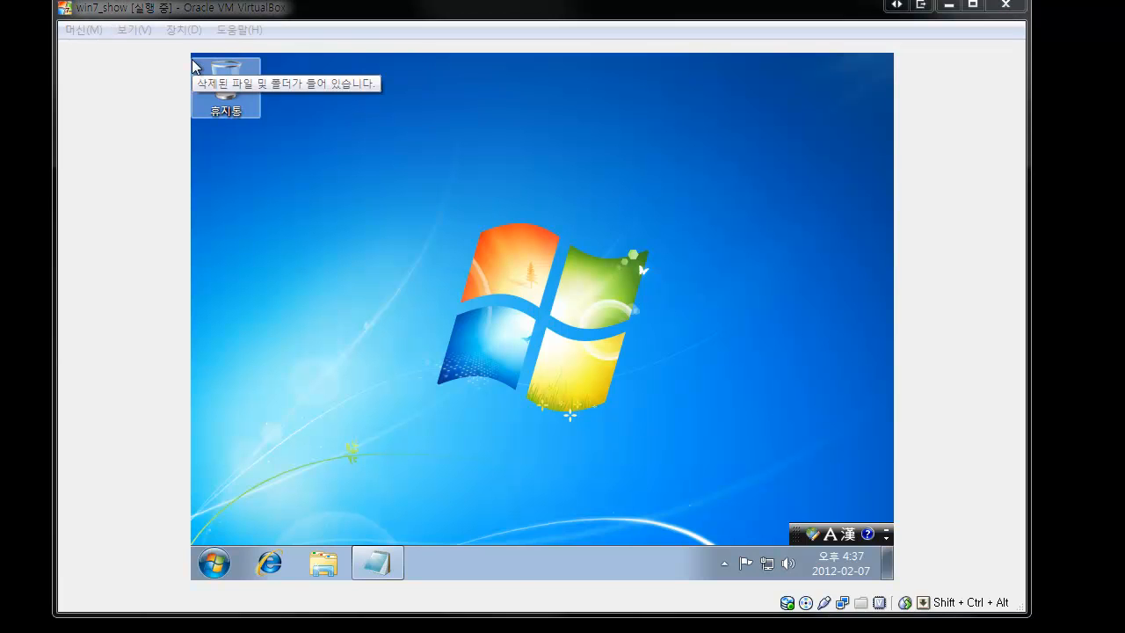
click(569, 244)
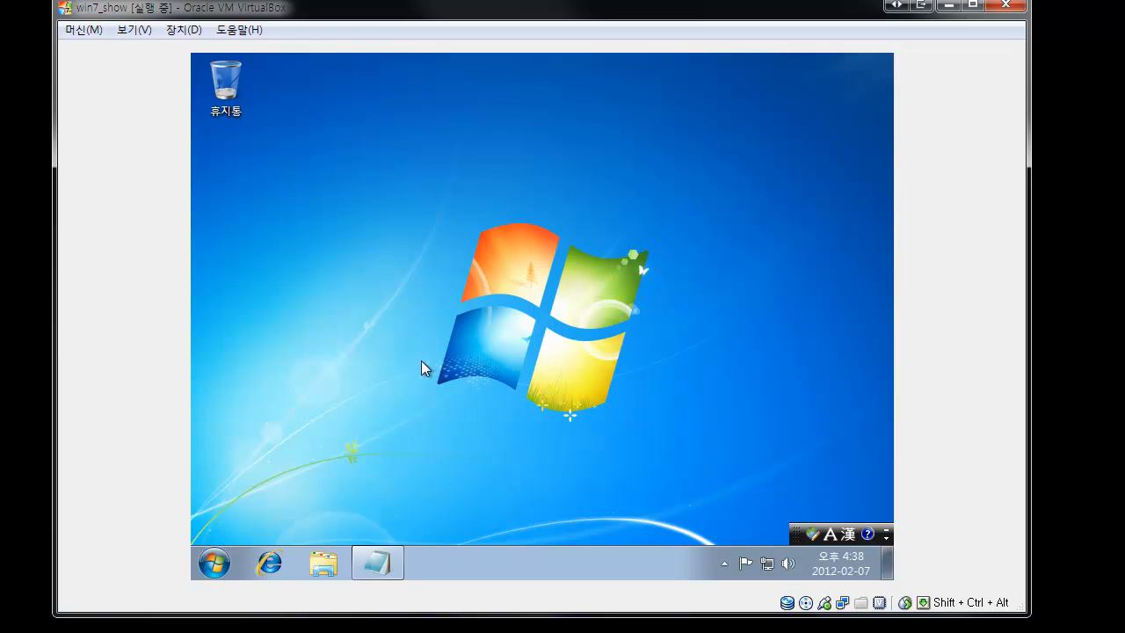
Mount the Guest Additions disc image in win7_show and open its CD drive from Computer inside the guest.
click(170, 31)
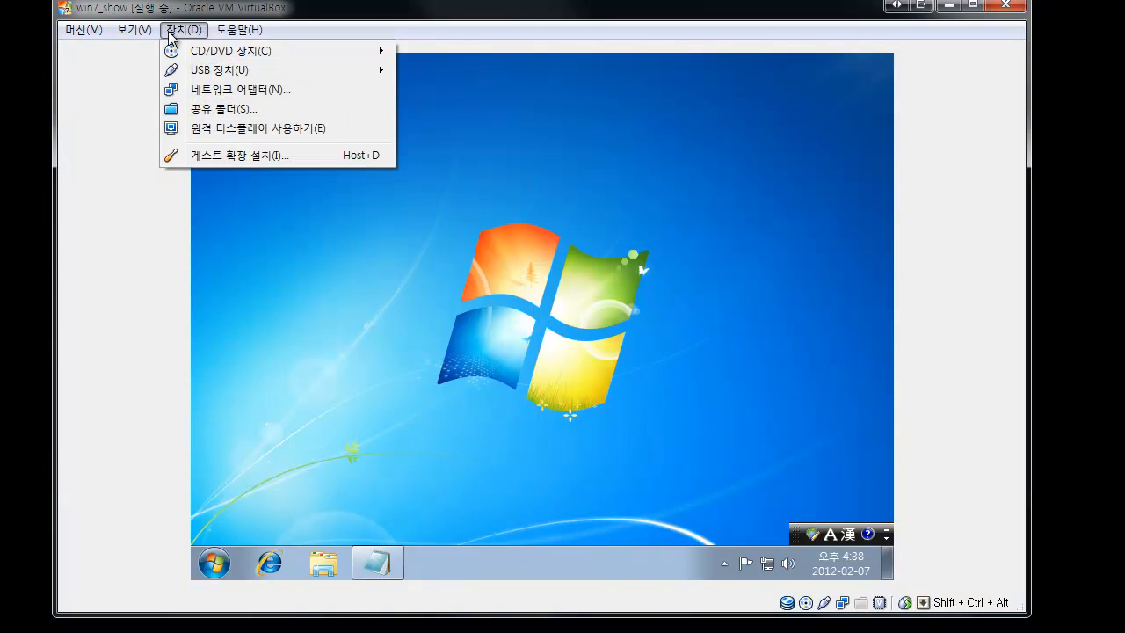
click(258, 159)
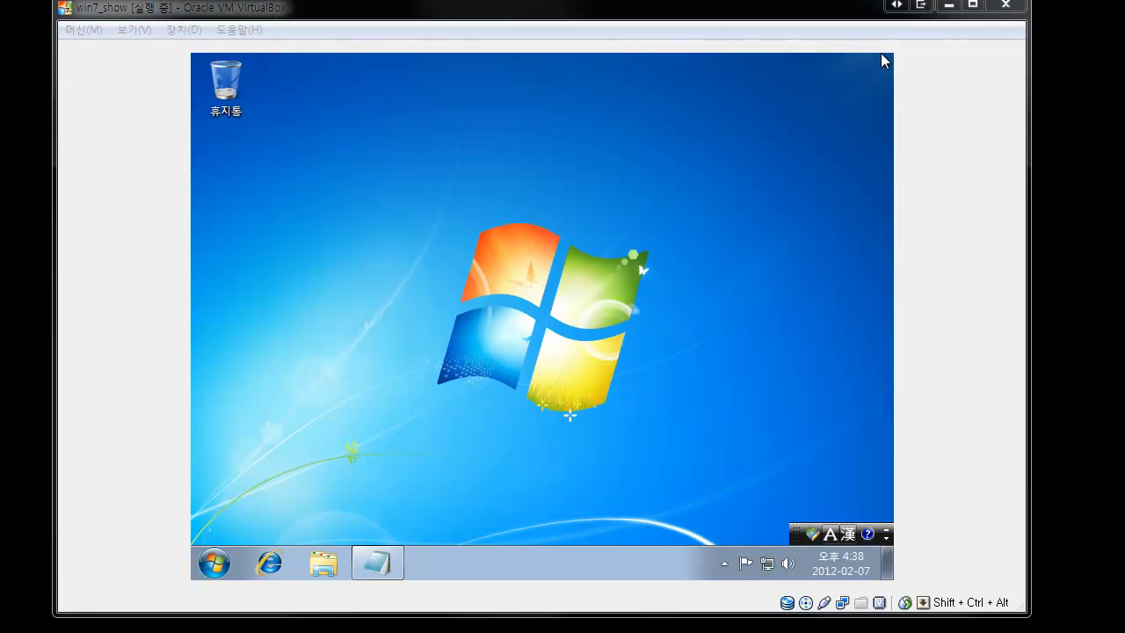
click(325, 569)
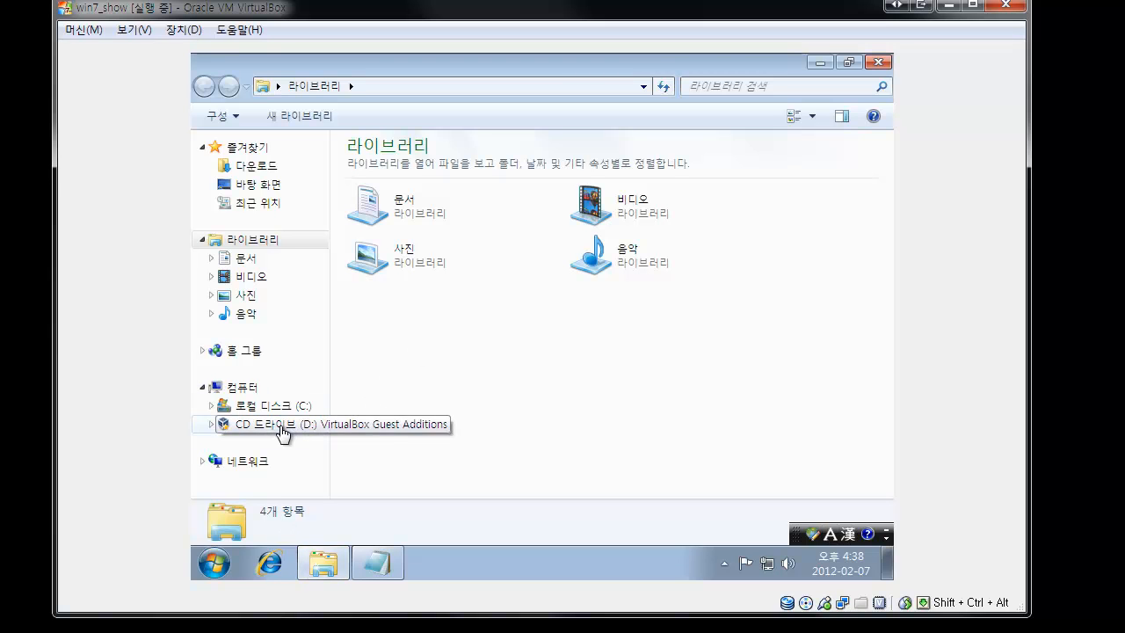
click(235, 389)
click(453, 289)
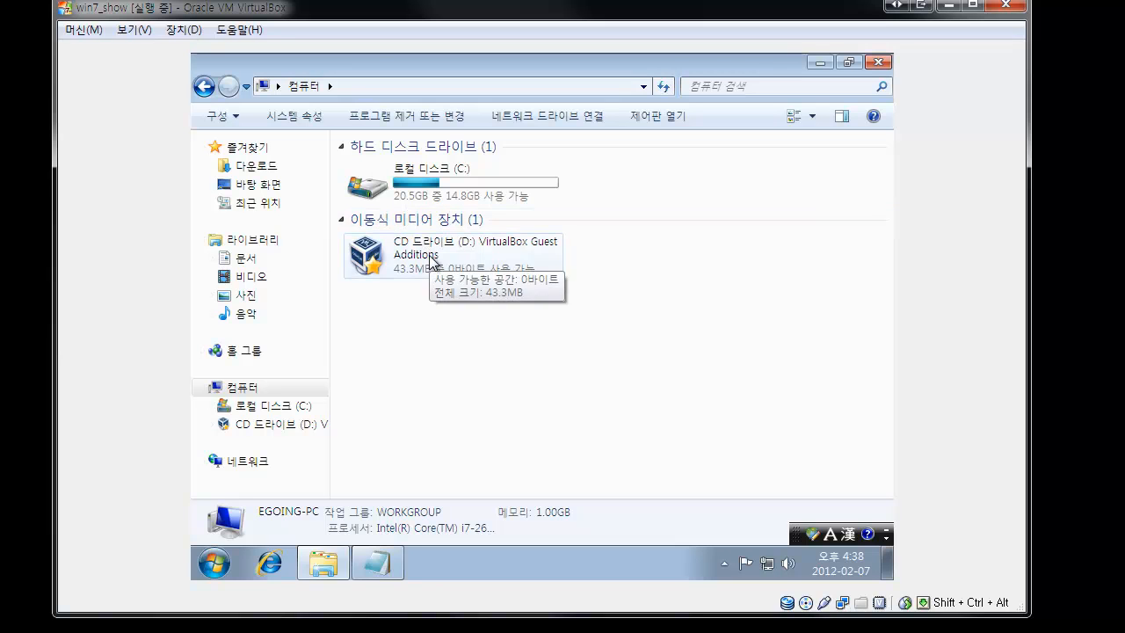
click(430, 262)
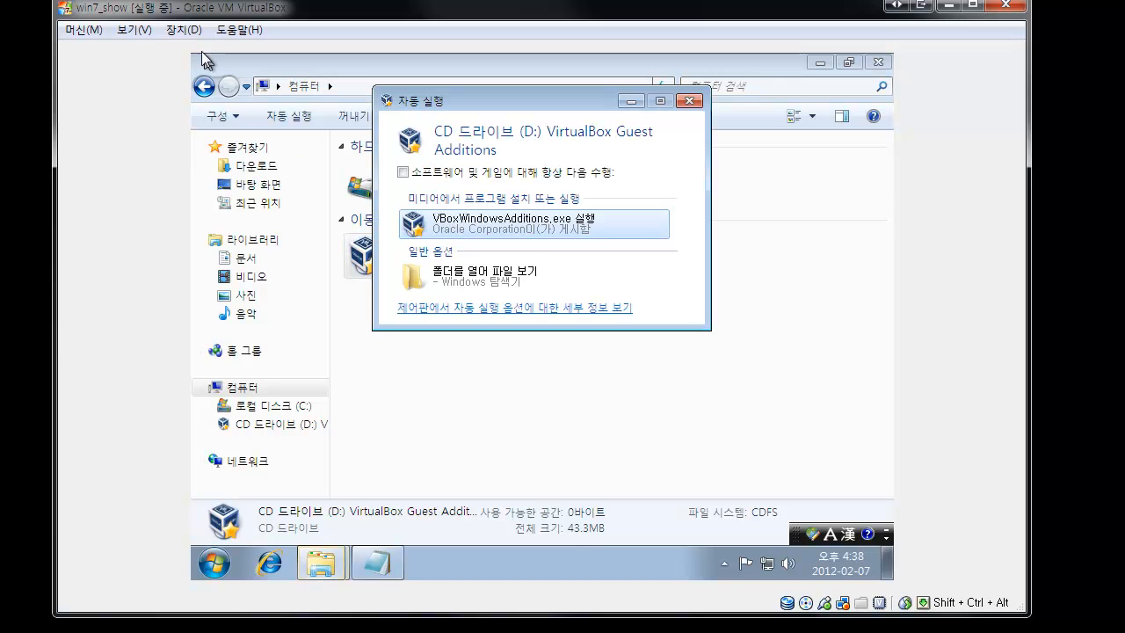
Run VBoxWindowsAdditions.exe from the guest's AutoPlay window and allow the program to make changes to the computer.
click(184, 32)
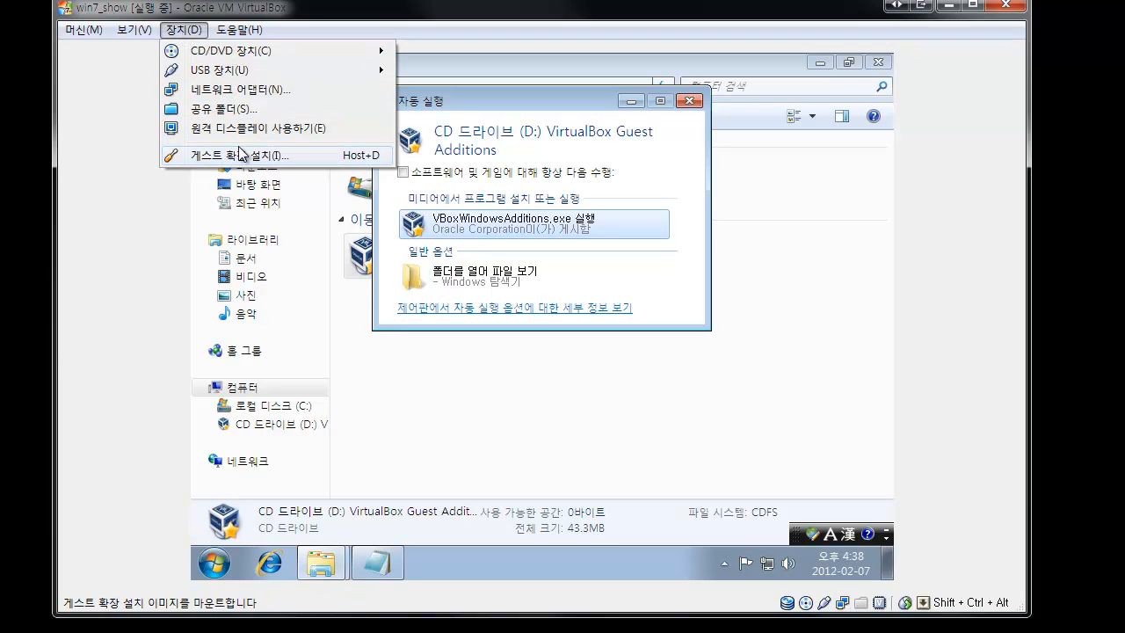
click(242, 155)
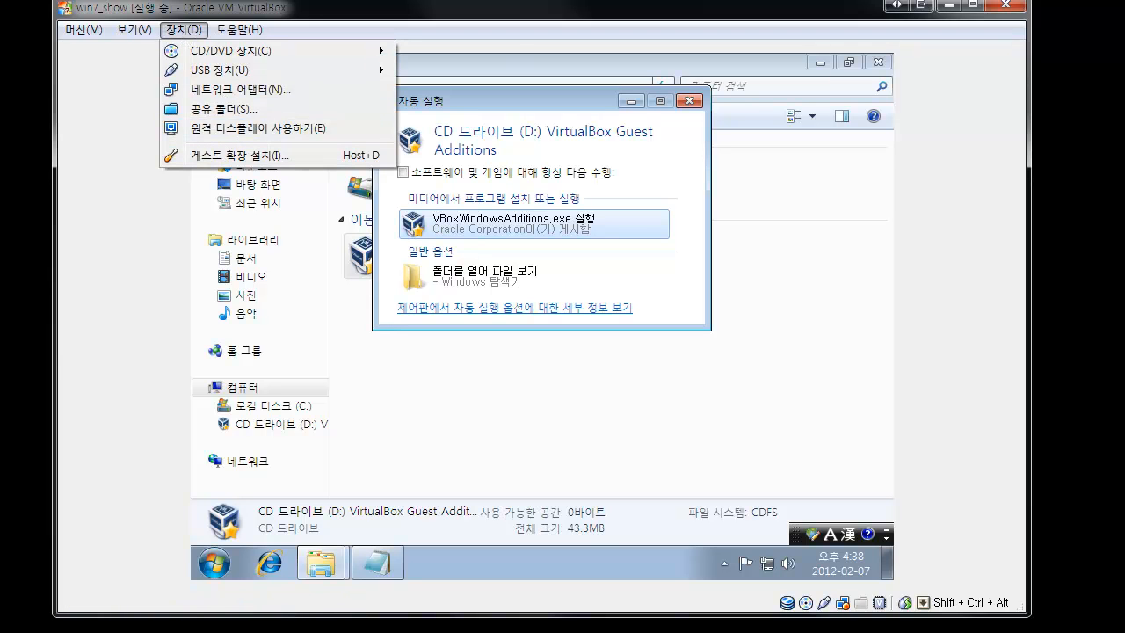
drag(586, 97, 585, 193)
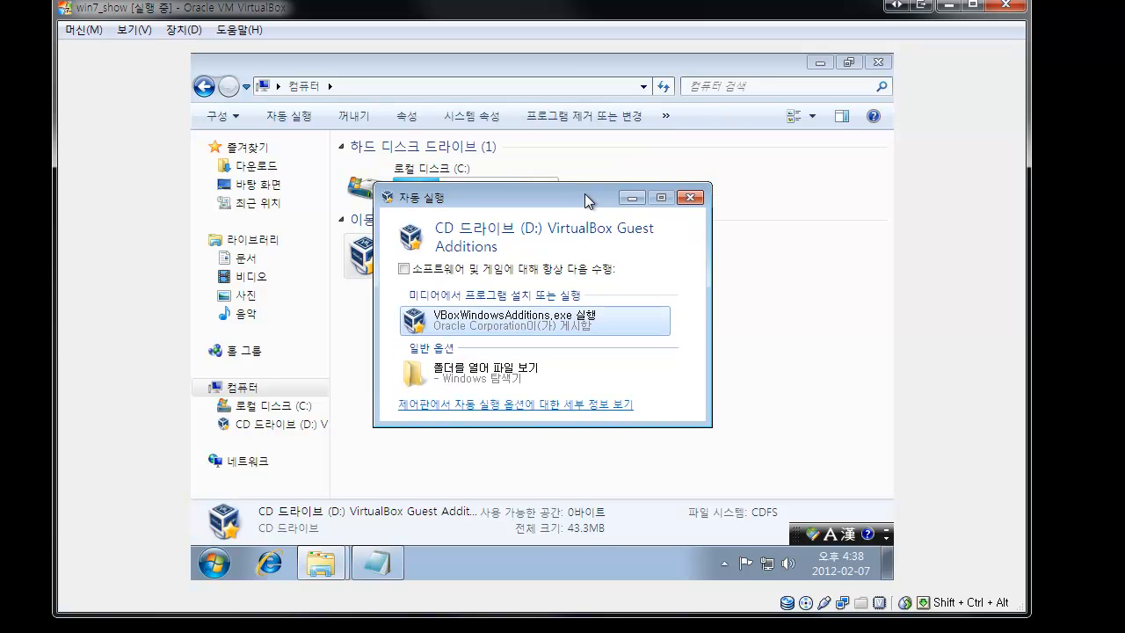
click(483, 326)
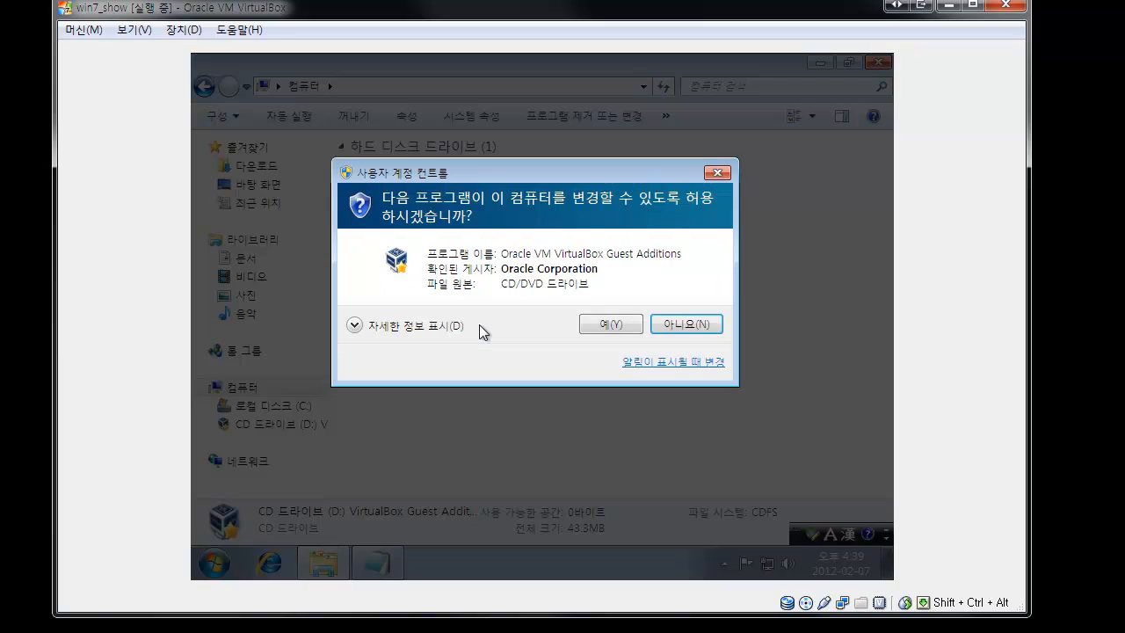
click(628, 328)
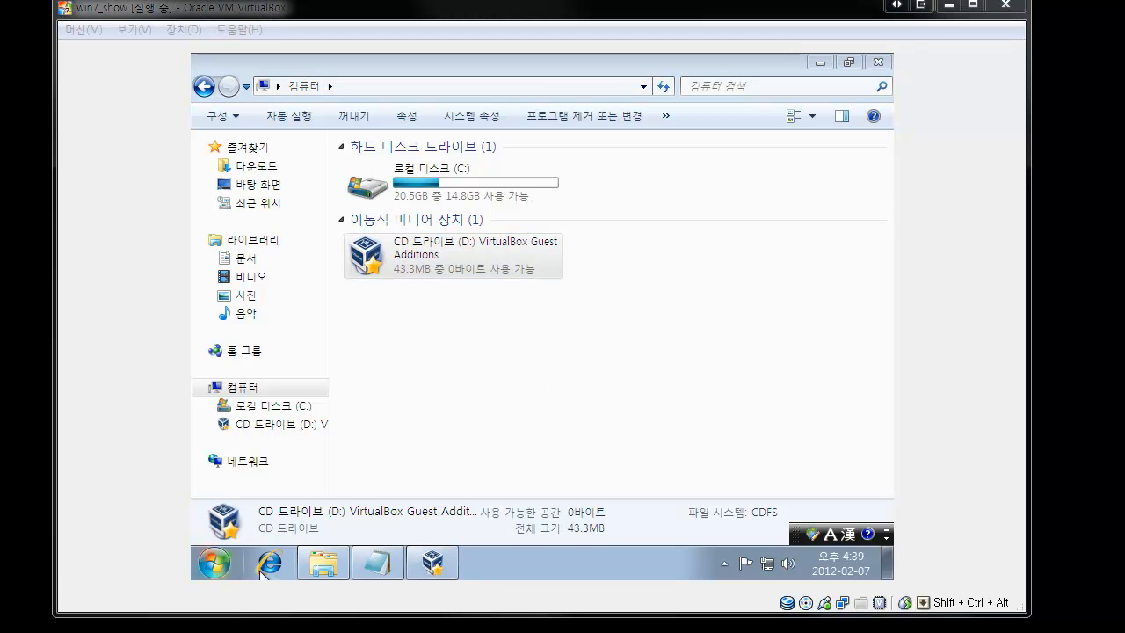
Install VirtualBox Guest Additions 4.1.8 with the default options, accepting the Oracle system and display drivers, and reboot the guest.
click(445, 570)
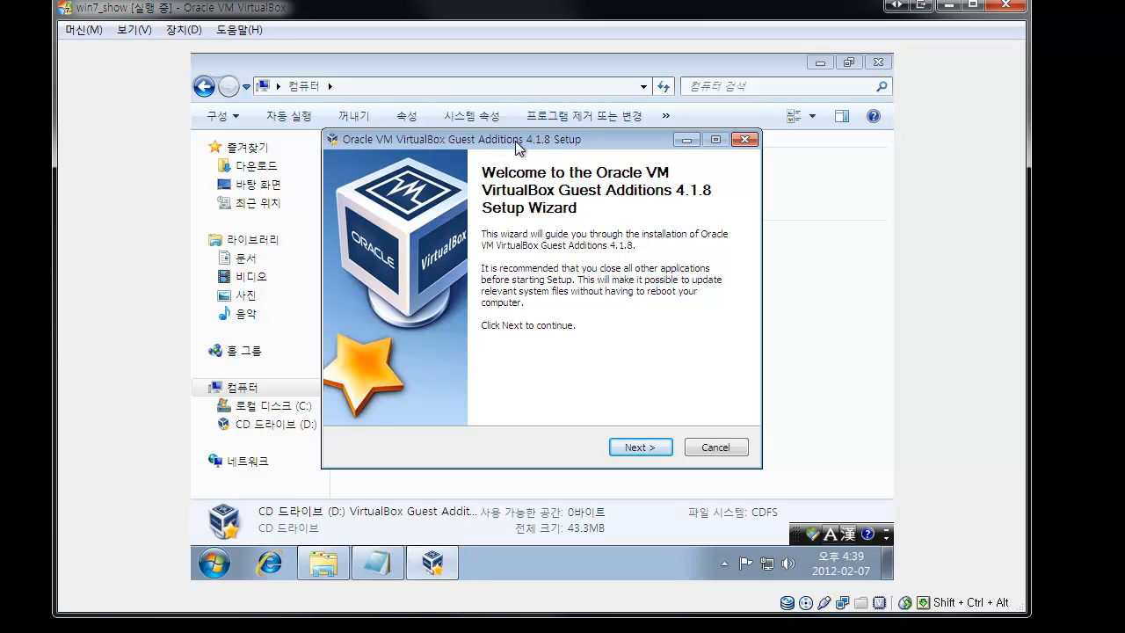
click(647, 448)
click(647, 448)
click(648, 448)
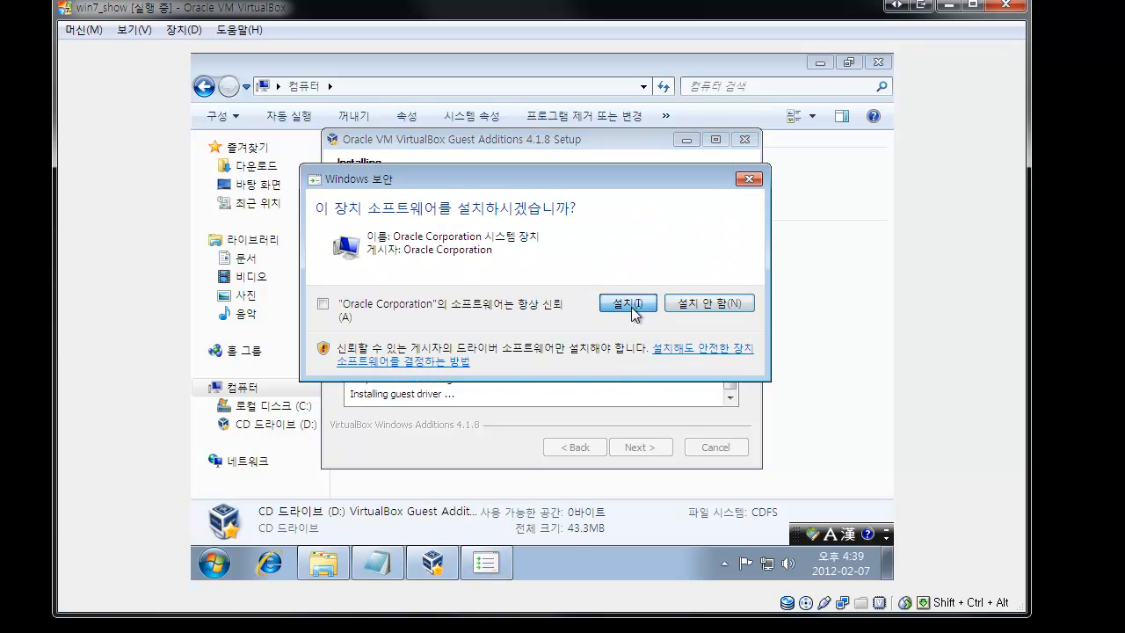
click(627, 304)
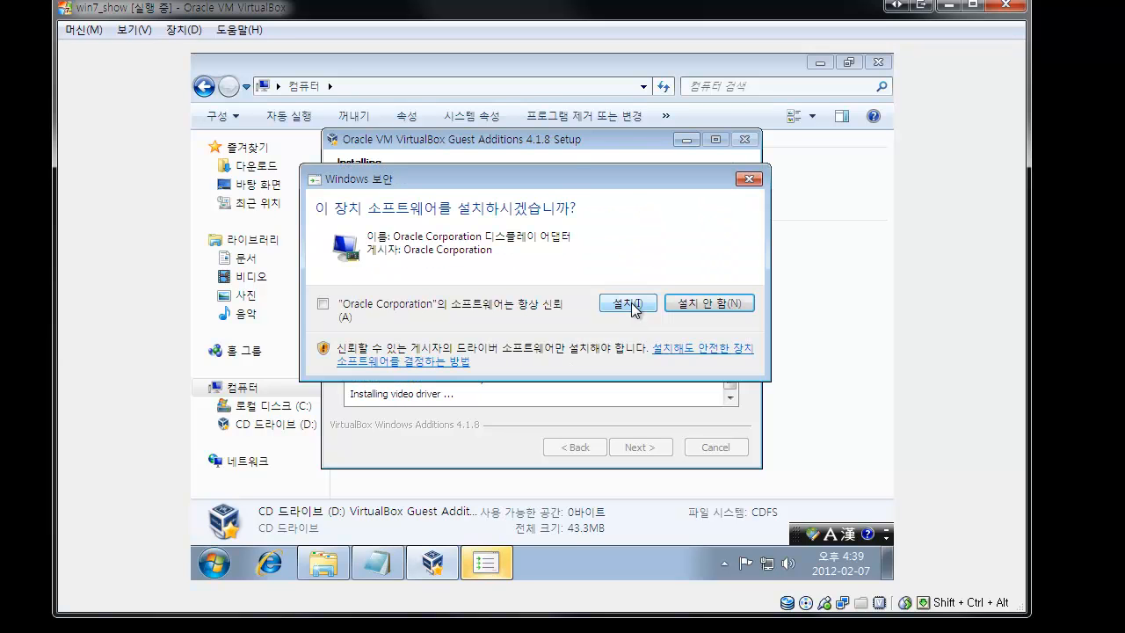
click(631, 307)
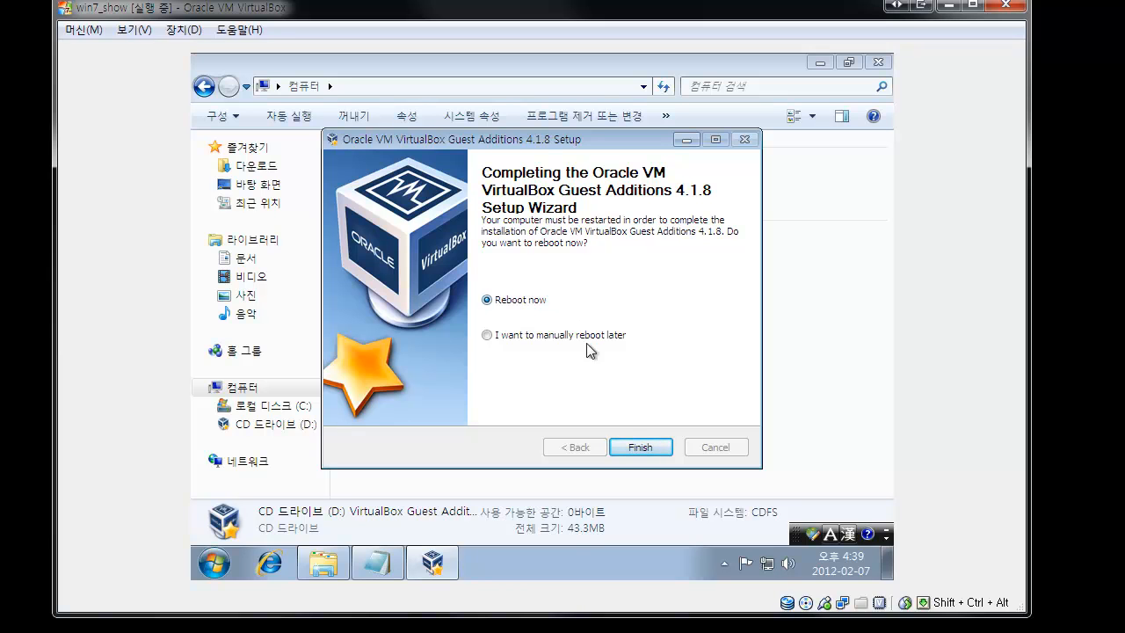
click(639, 445)
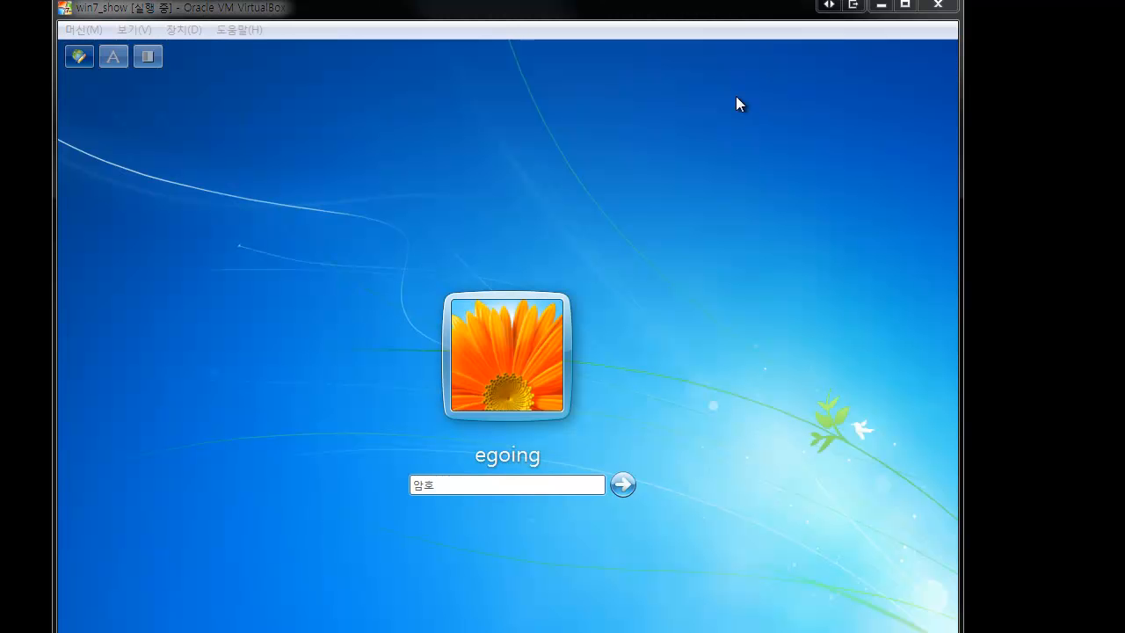
Try to sign in to the guest's Windows account with the account password.
click(537, 485)
text(••)
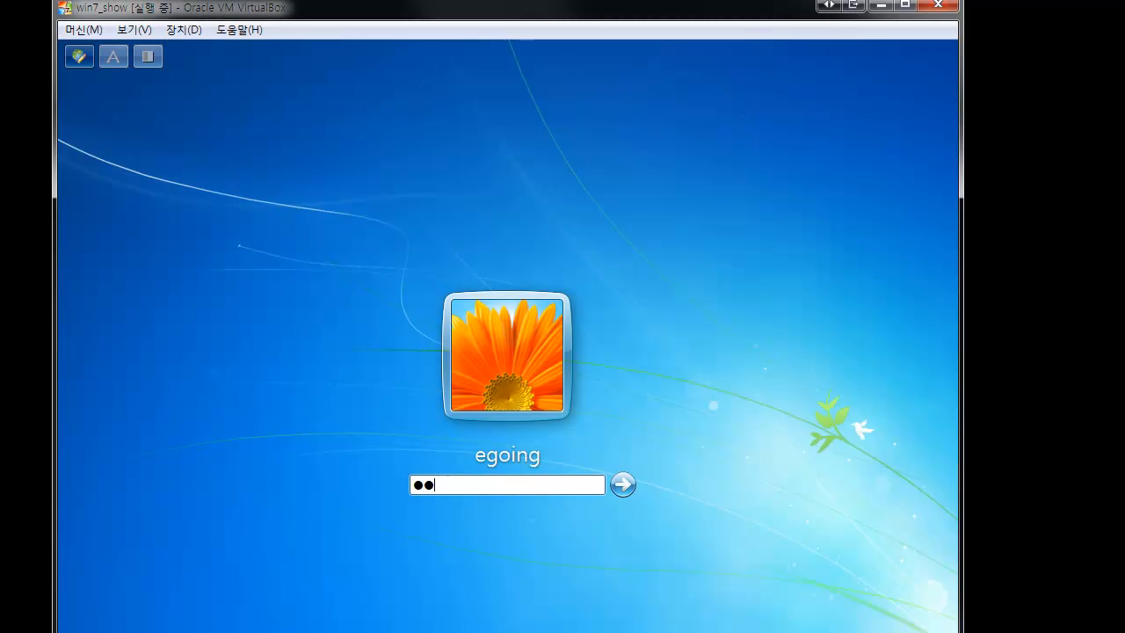
text(•••••)
key(Return)
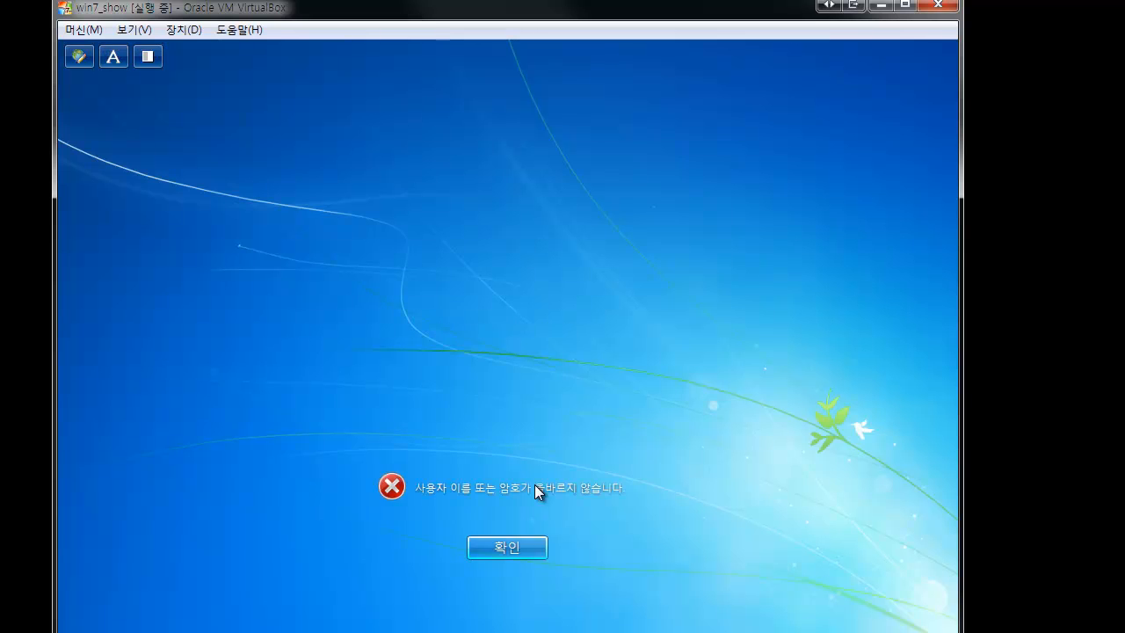
Dismiss the sign-in error and re-enter the account password to sign in to the guest's Windows account.
key(Return)
text(••••)
key(BackSpace)
key(BackSpace)
key(BackSpace)
key(BackSpace)
text(•••••)
key(Return)
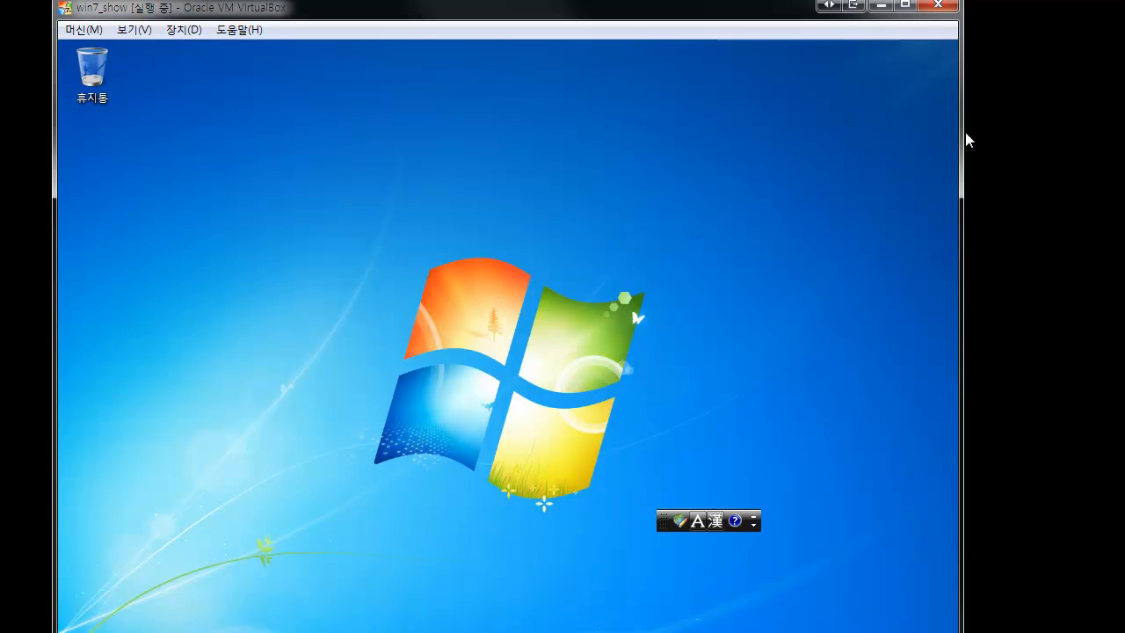
Widen the win7_show window across the full screen width and review its full-screen, seamless and scaled display mode options.
drag(964, 134, 1124, 130)
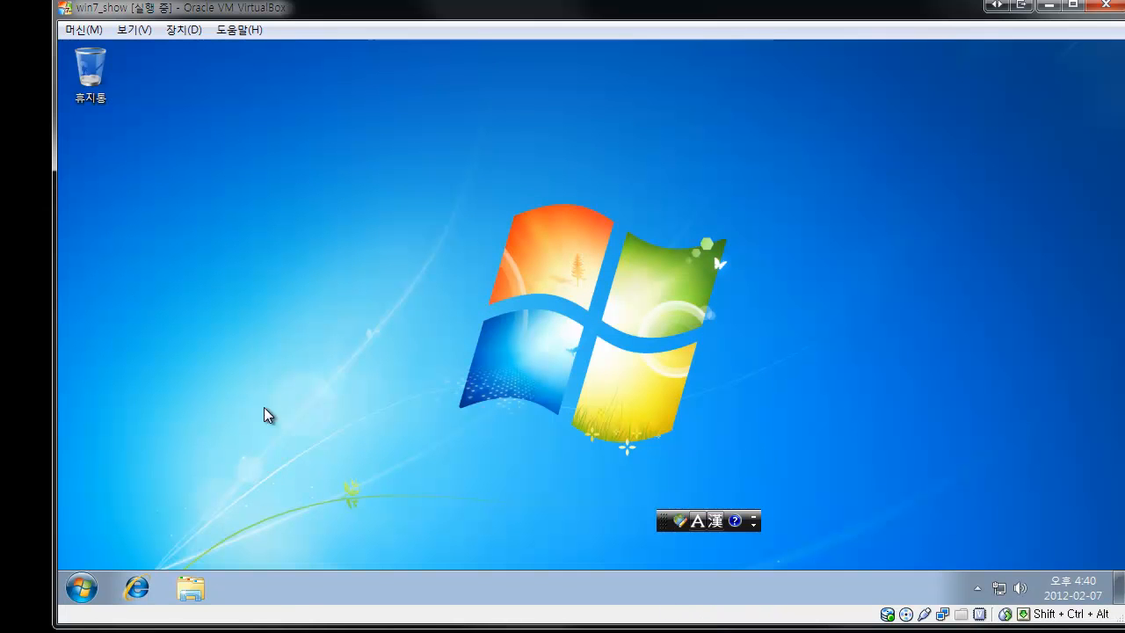
drag(53, 372, 6, 374)
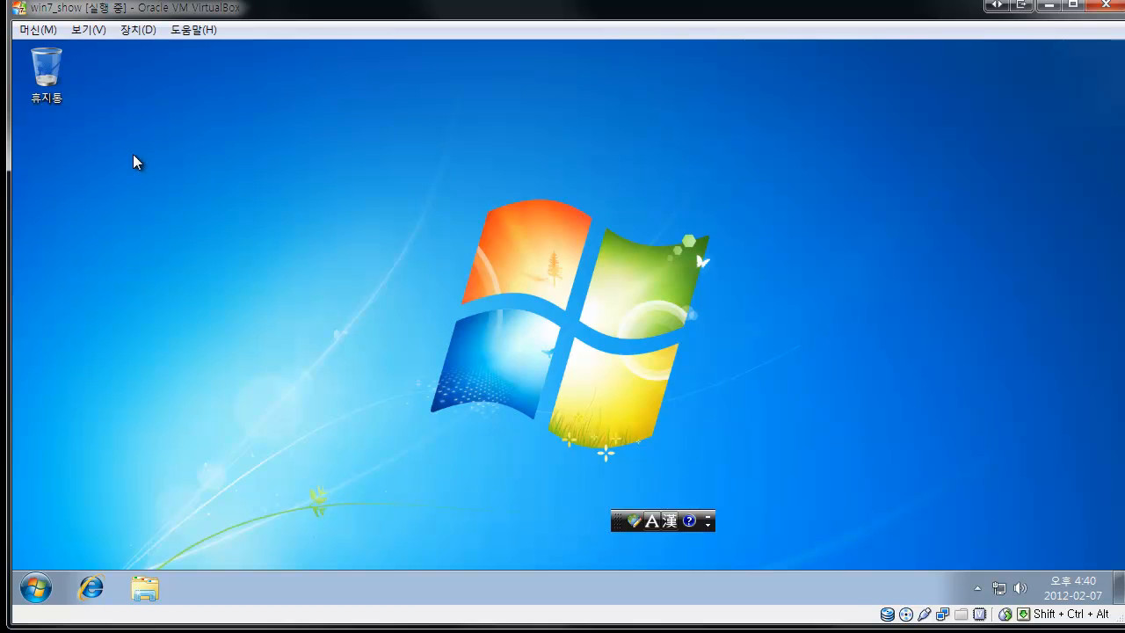
click(83, 35)
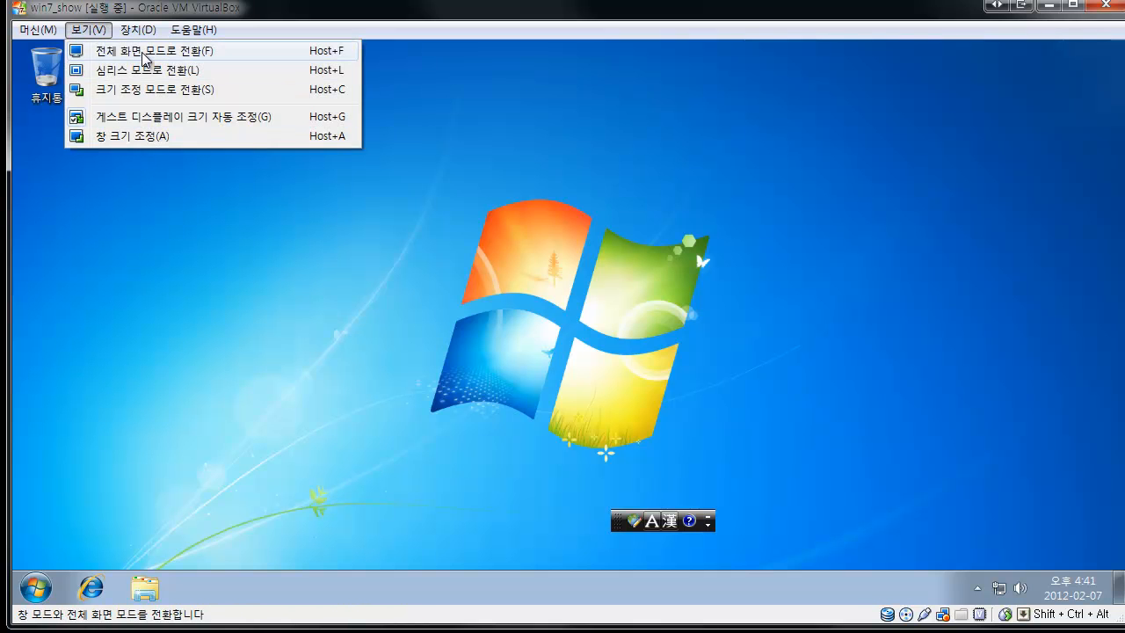
click(523, 153)
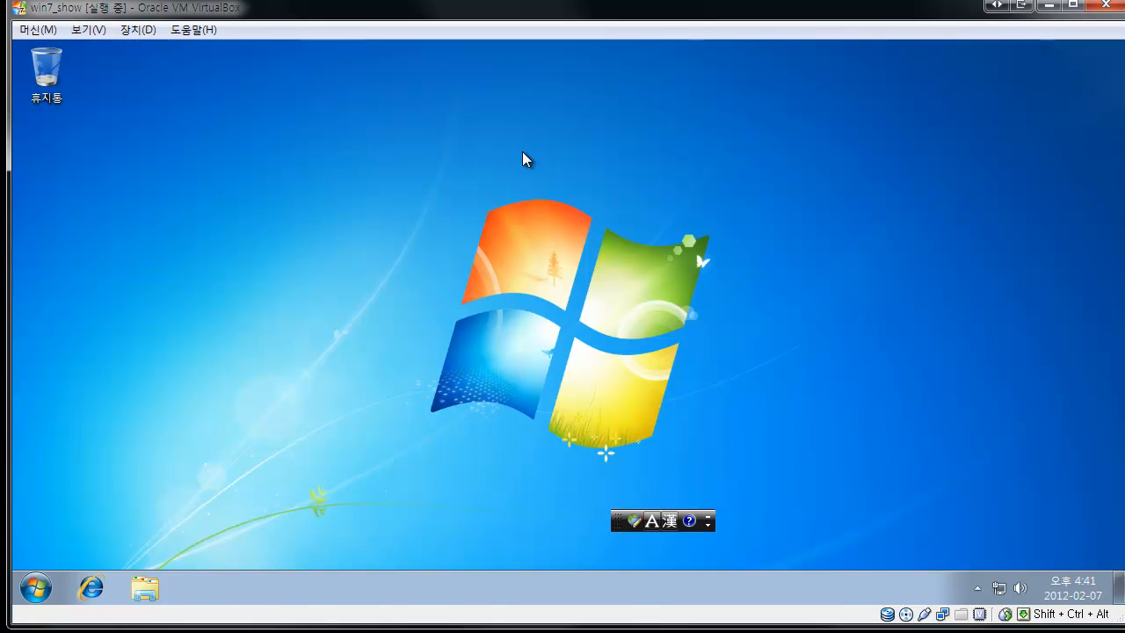
click(89, 32)
click(89, 32)
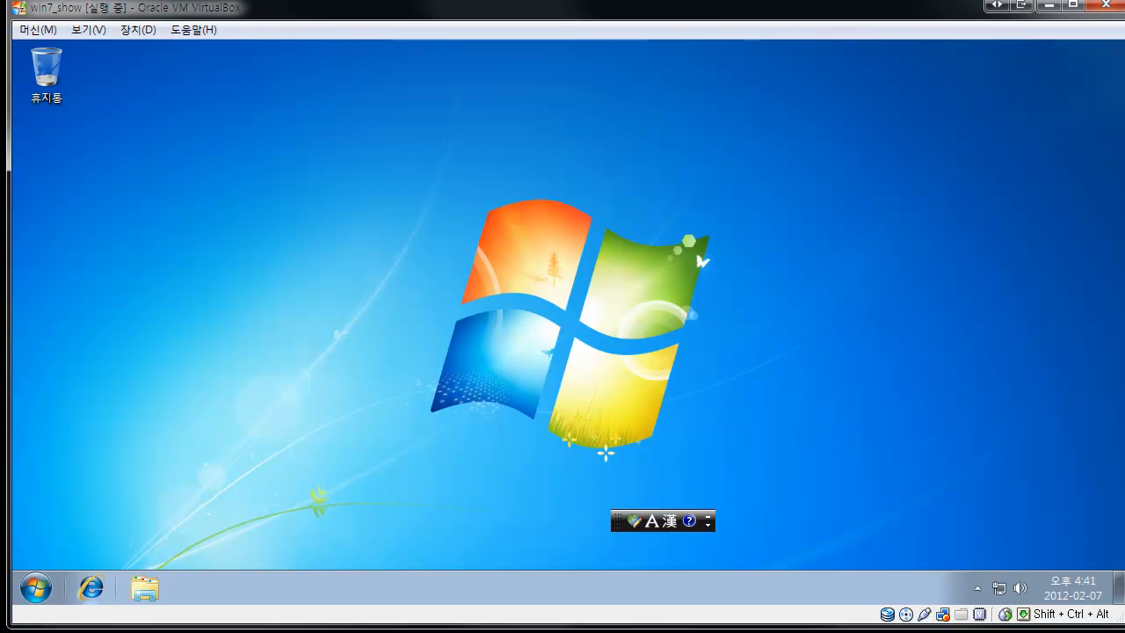
Bring the host's Notepad to the front and narrow the win7_show window so the two sit side by side.
key(alt+Tab)
drag(84, 298, 77, 297)
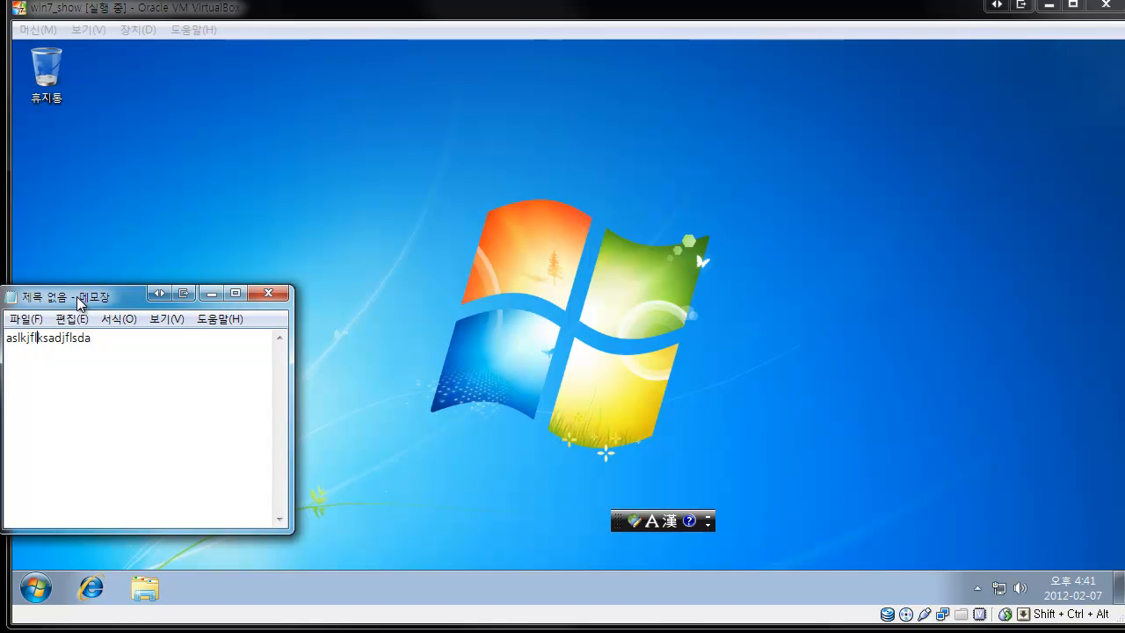
drag(10, 219, 296, 282)
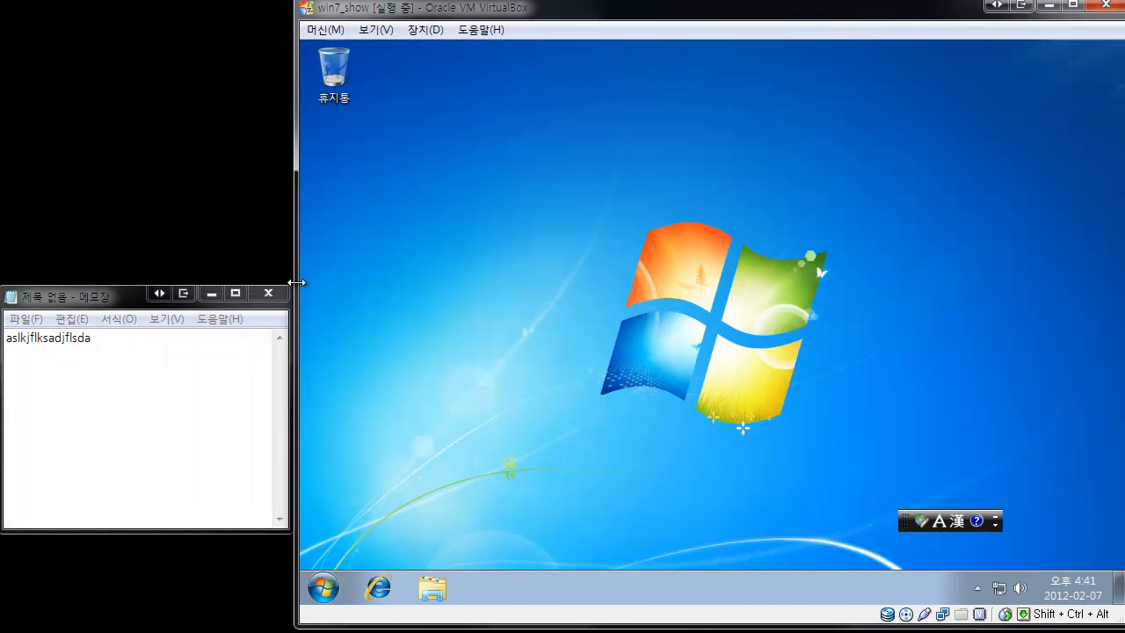
click(150, 413)
key(ctrl+a)
click(178, 388)
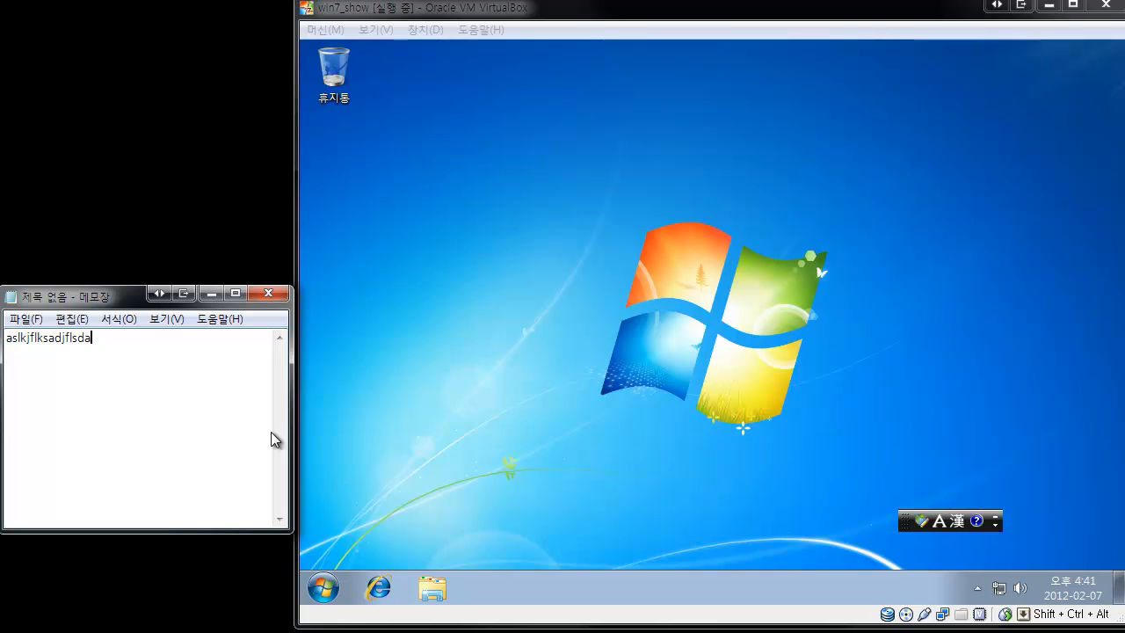
Open Notepad in the guest and transfer the host Notepad's full text, aslkjflksadjflsda, into it by copying and pasting.
click(322, 587)
click(382, 438)
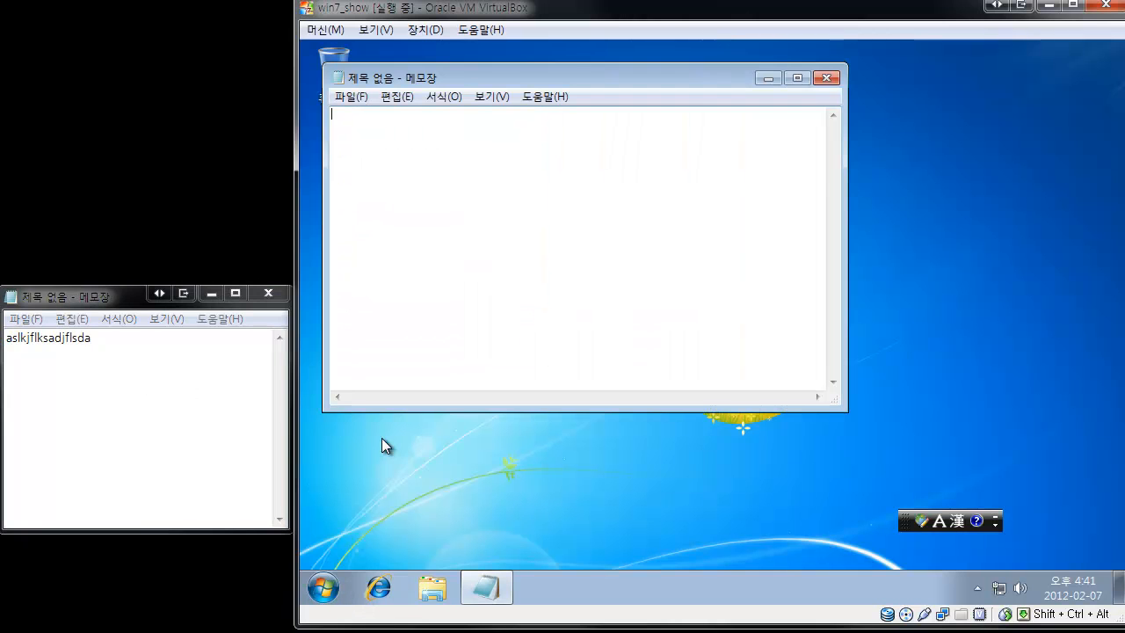
click(160, 405)
key(ctrl+a)
key(ctrl+c)
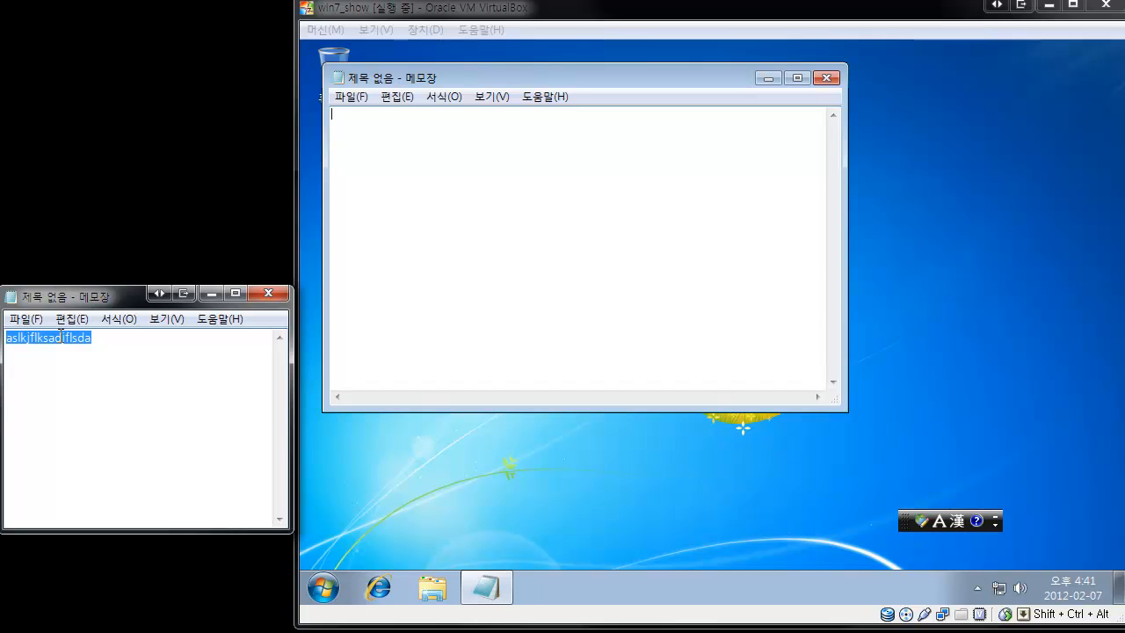
right_click(58, 336)
click(132, 396)
right_click(421, 252)
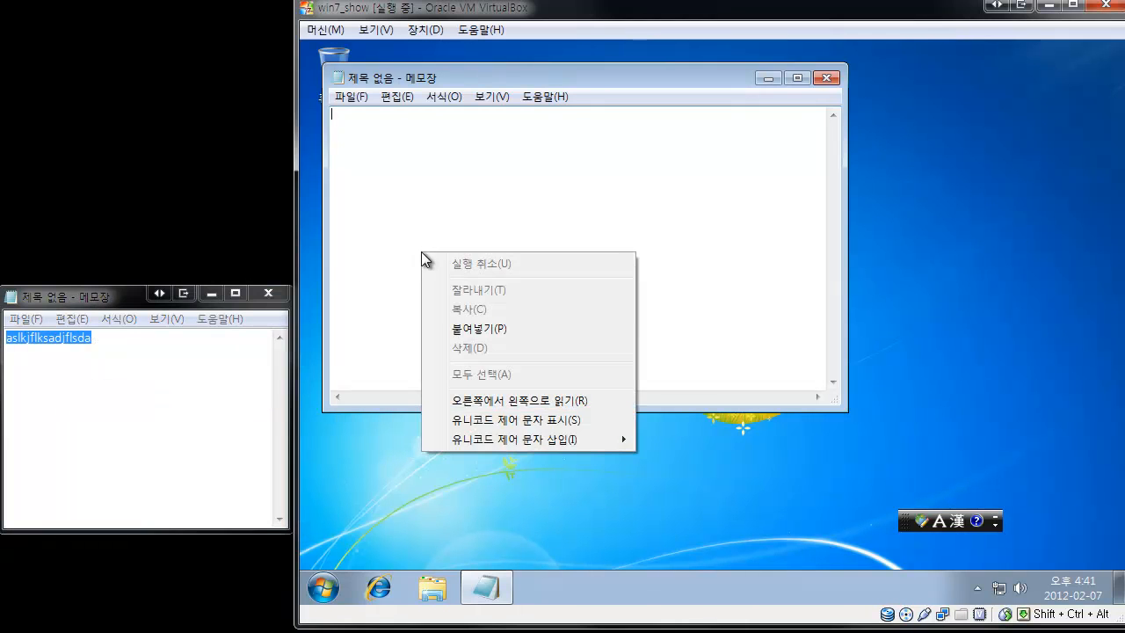
click(504, 327)
click(164, 378)
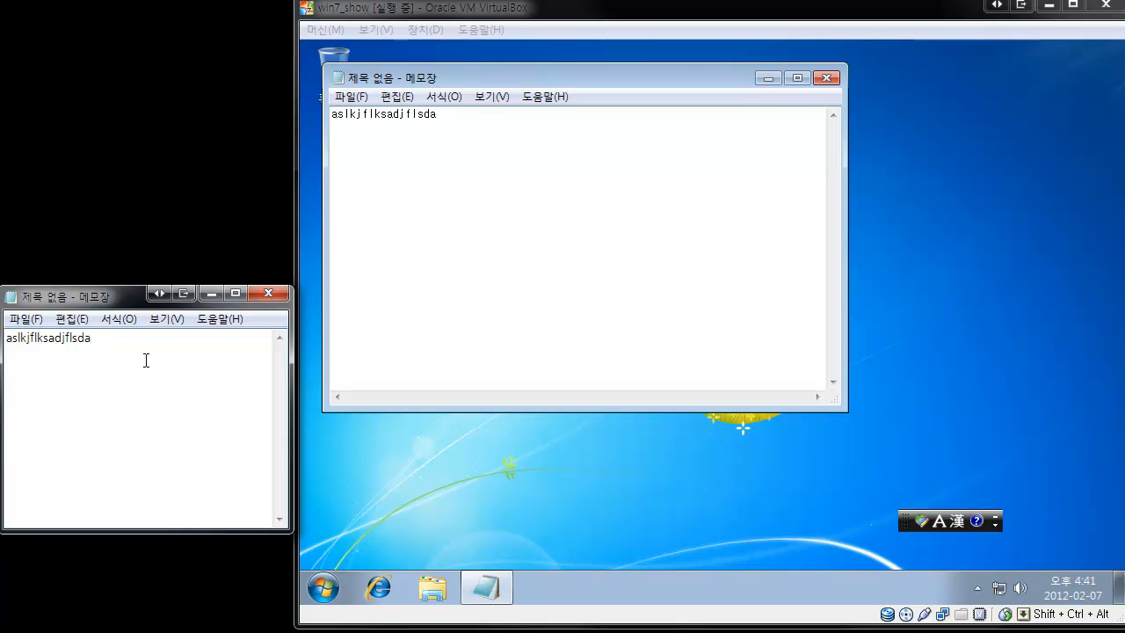
click(477, 211)
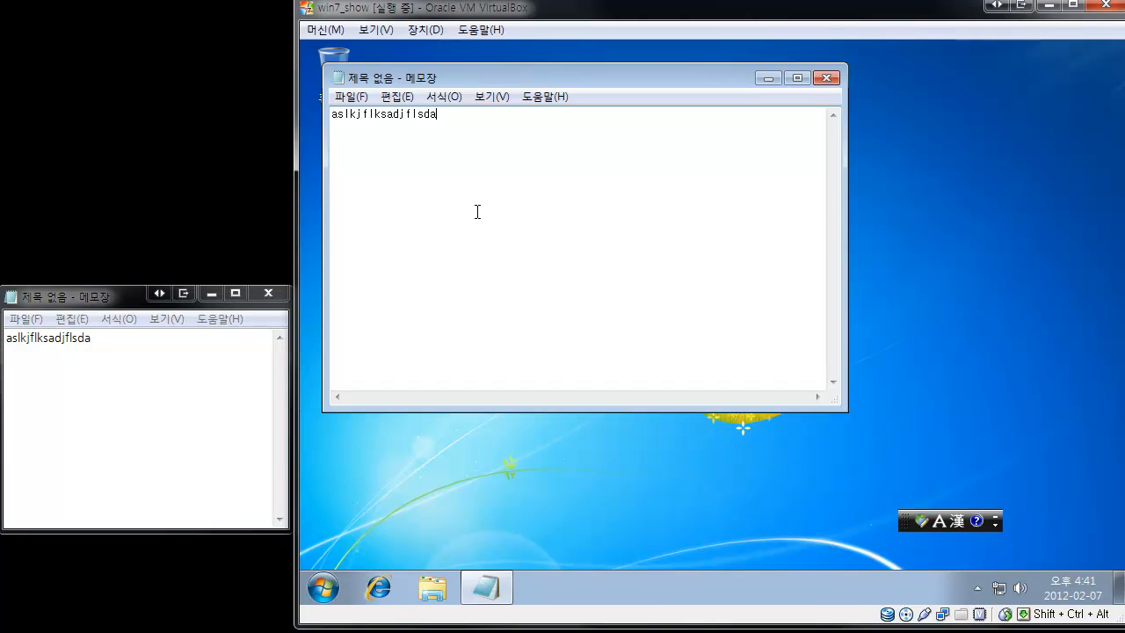